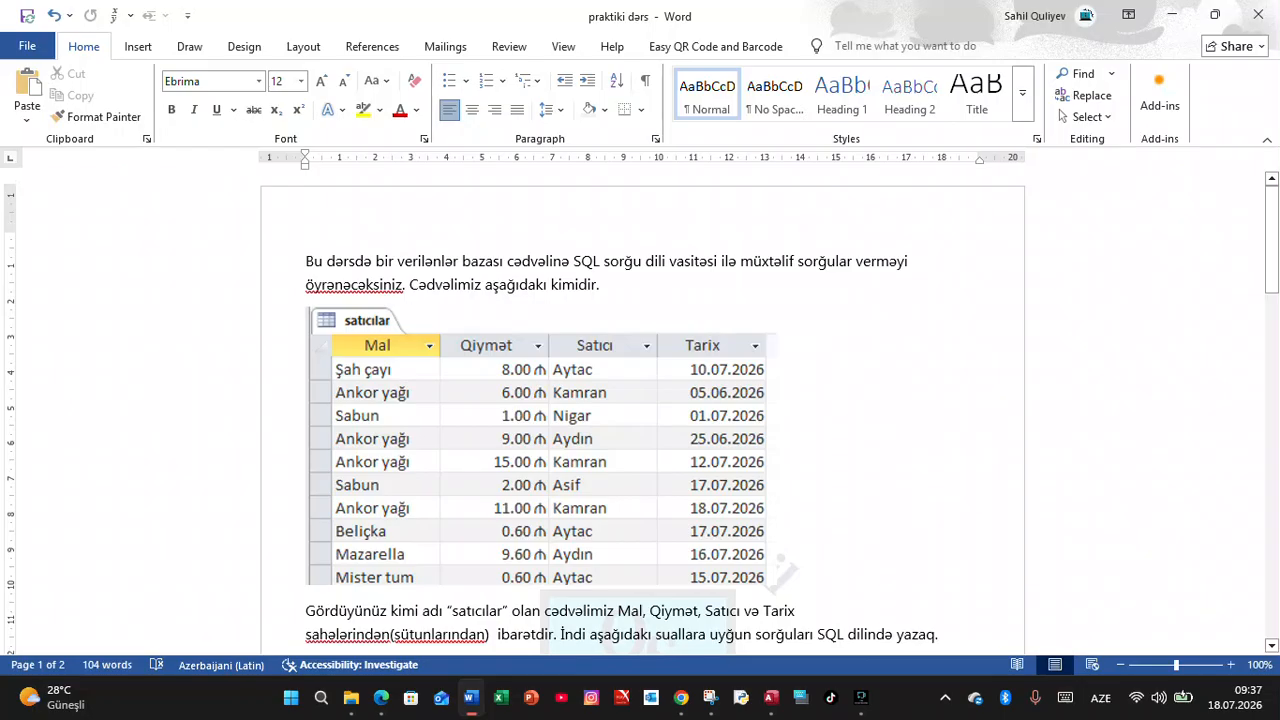
- Read through the lesson document, examining the satıcılar table, its explanation and the SQL questions below it
{"action": "scroll", "coordinate": [642, 412], "scroll_direction": "down", "scroll_amount": 1}
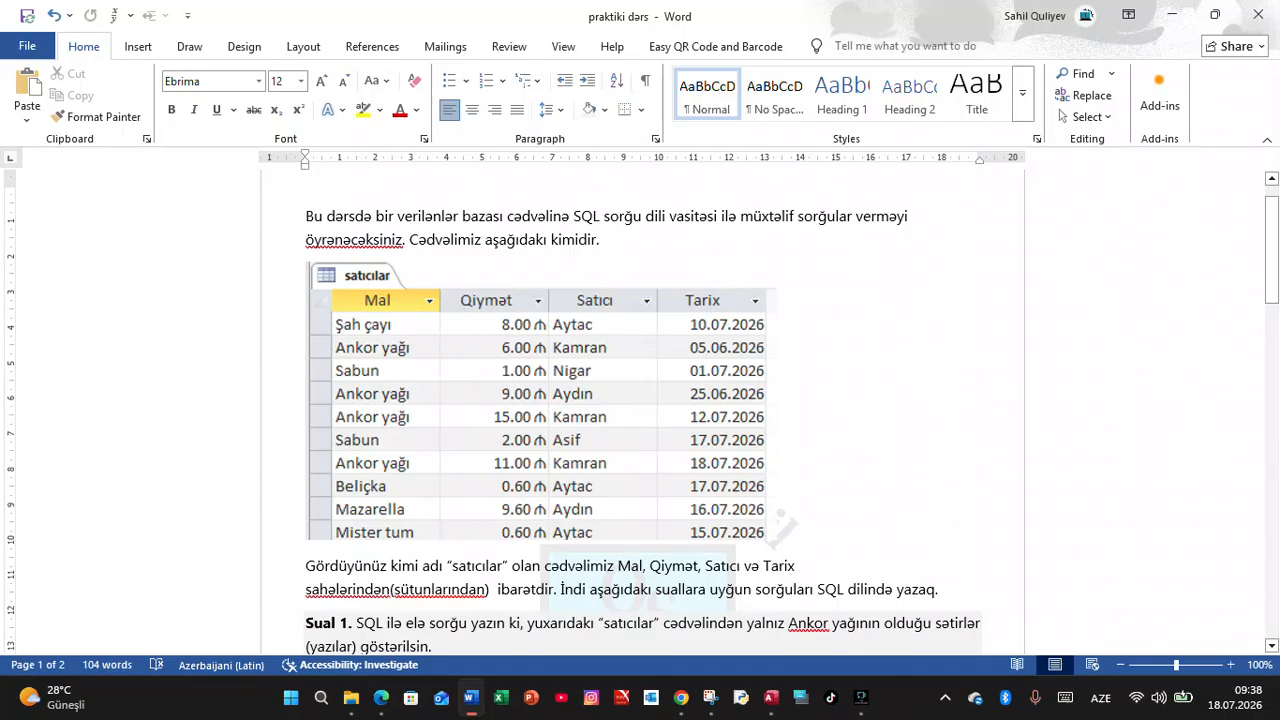
{"action": "scroll", "coordinate": [640, 410], "scroll_direction": "down", "scroll_amount": 5}
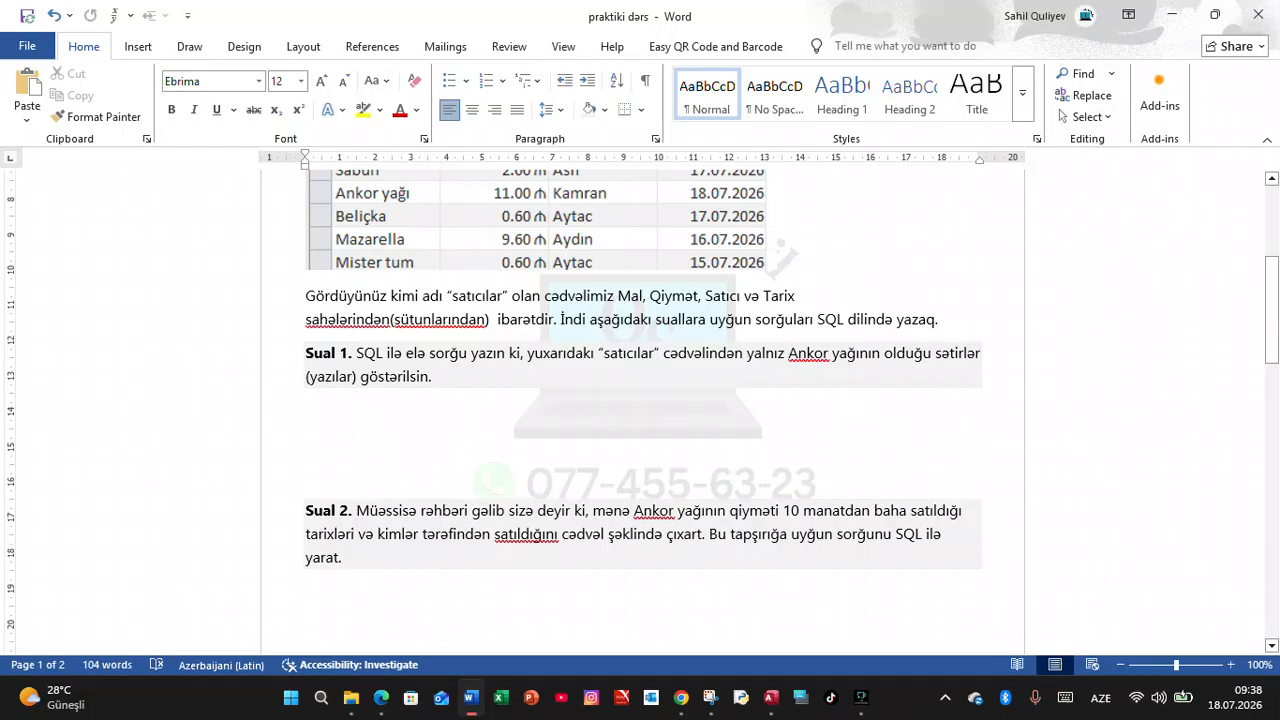
{"action": "left_click_drag", "start_coordinate": [306, 297], "coordinate": [940, 320]}
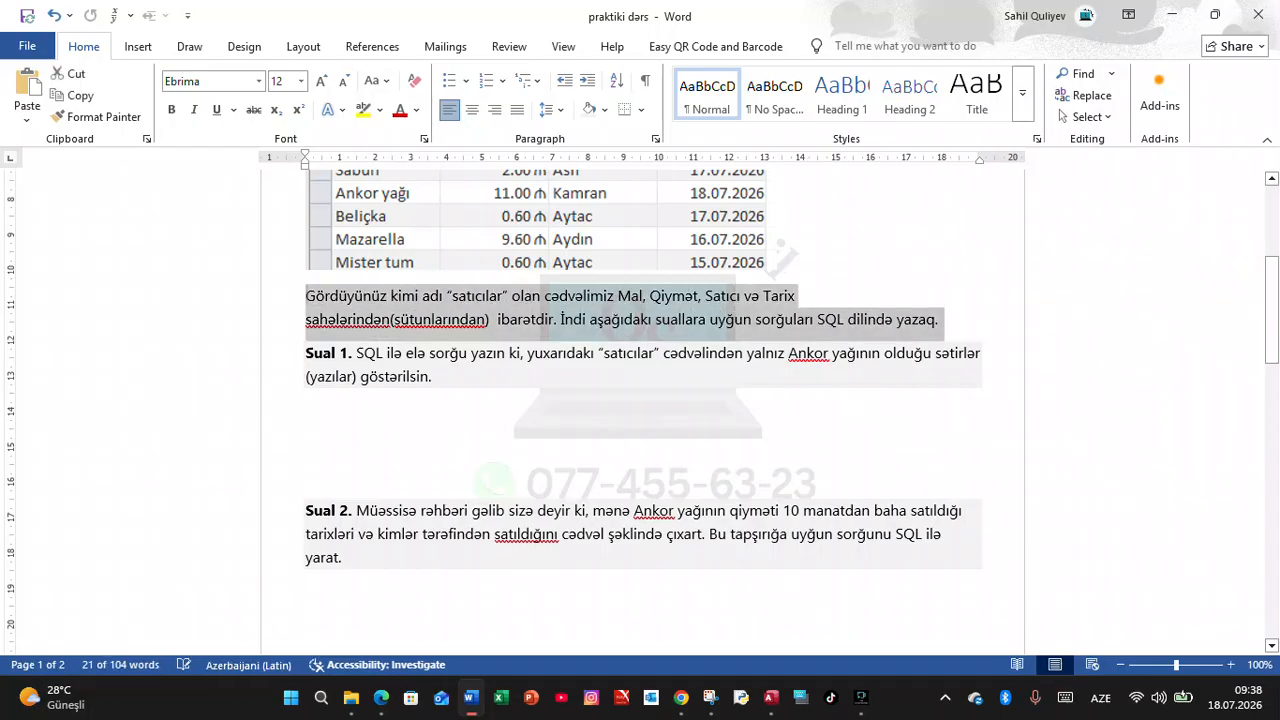
{"action": "left_click", "coordinate": [605, 110]}
{"action": "left_click", "coordinate": [591, 229]}
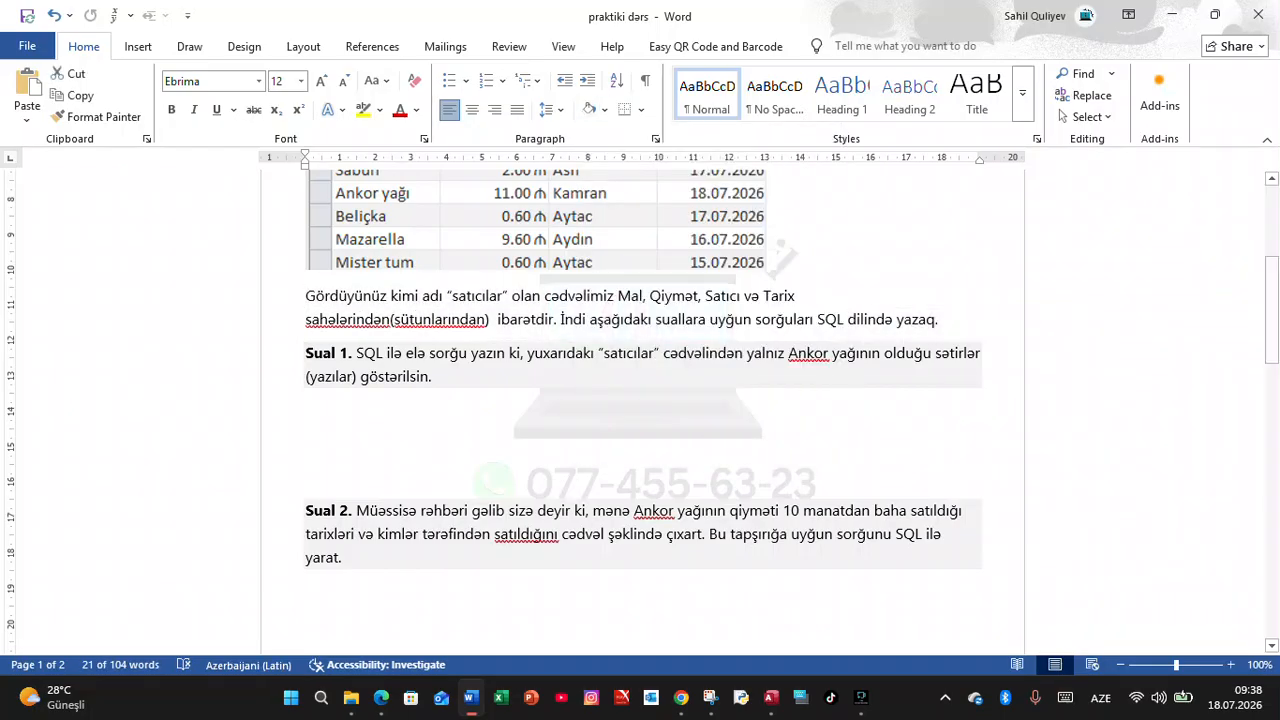
{"action": "left_click", "coordinate": [434, 376]}
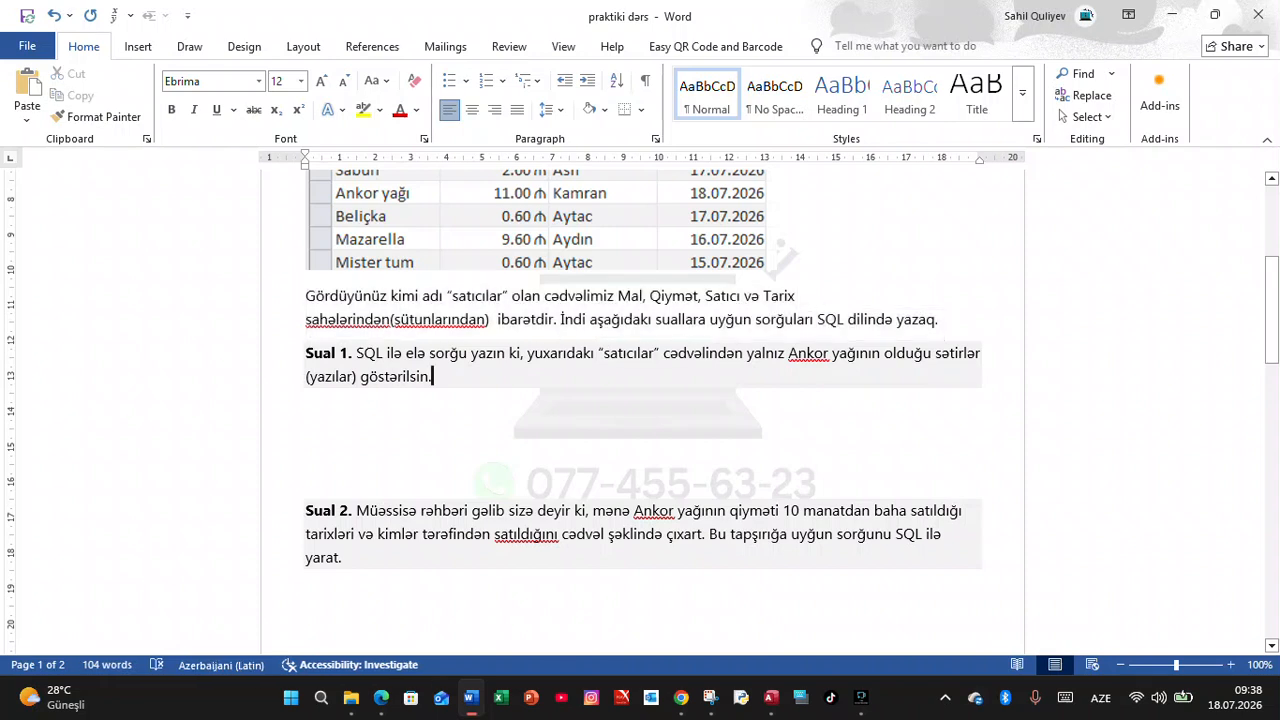
{"action": "scroll", "coordinate": [640, 410], "scroll_direction": "down", "scroll_amount": 5}
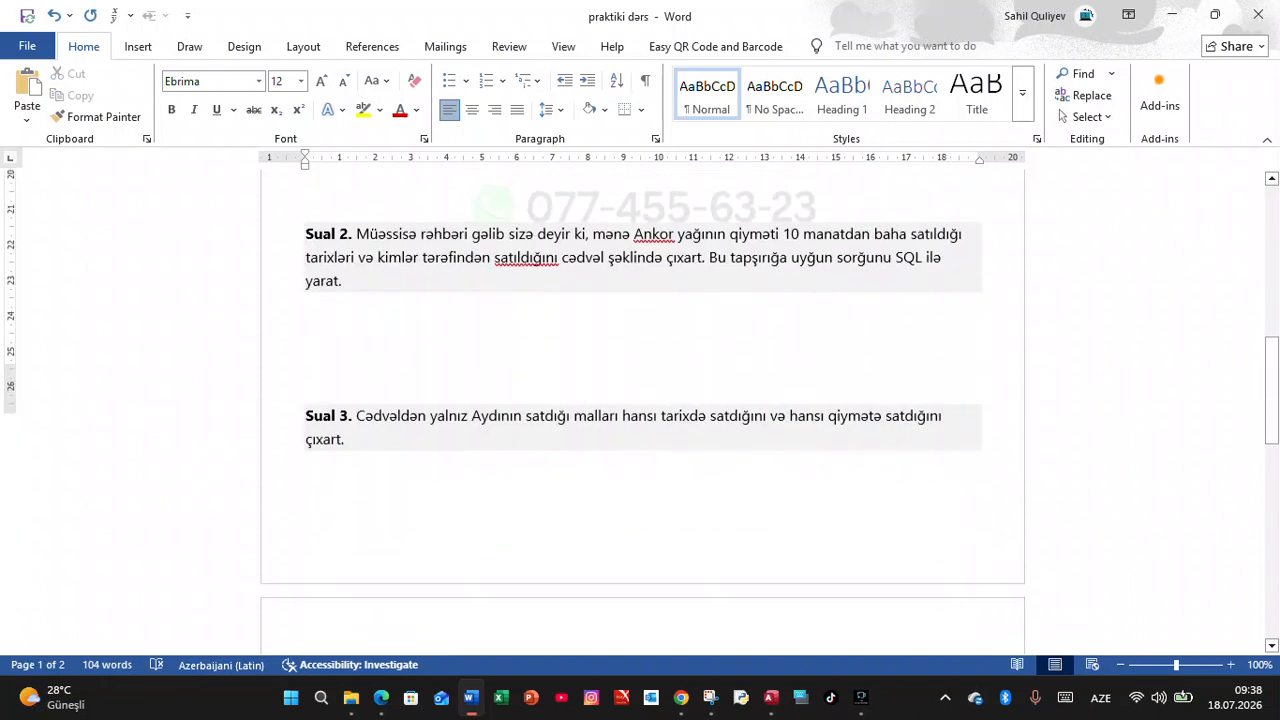
{"action": "scroll", "coordinate": [640, 410], "scroll_direction": "down", "scroll_amount": 3}
{"action": "scroll", "coordinate": [640, 410], "scroll_direction": "up", "scroll_amount": 9}
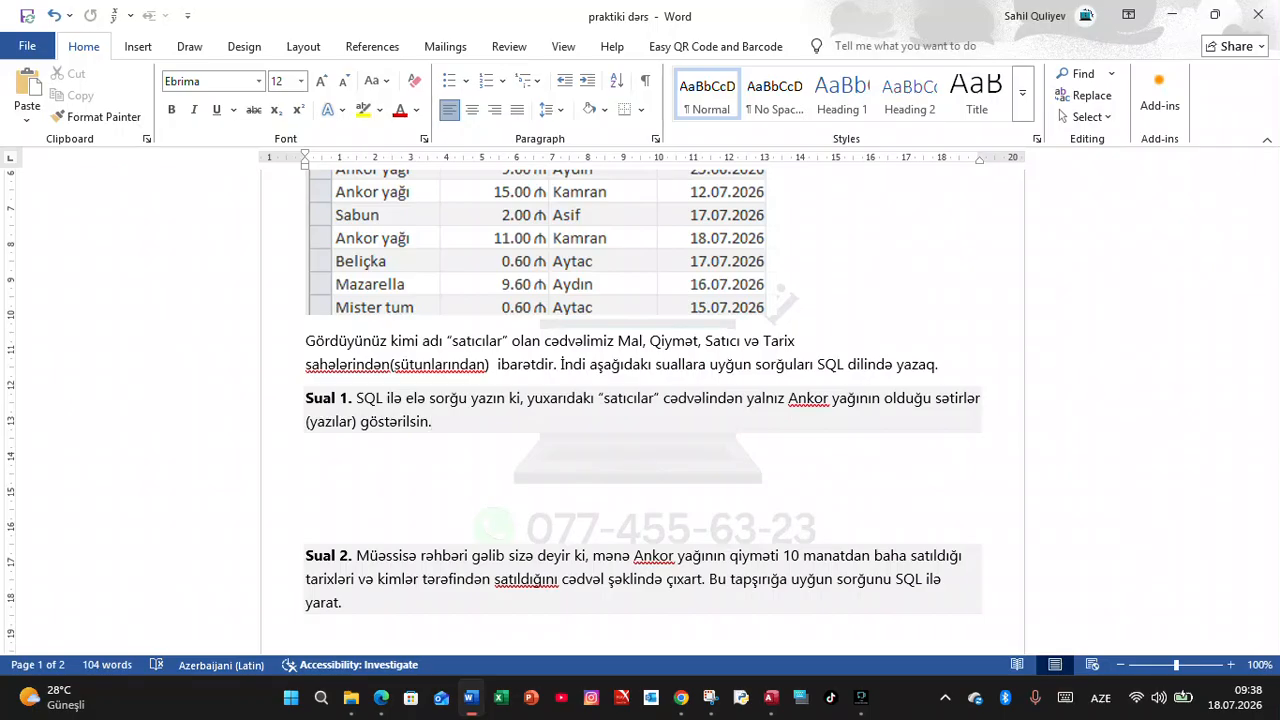
{"action": "scroll", "coordinate": [640, 410], "scroll_direction": "up", "scroll_amount": 3}
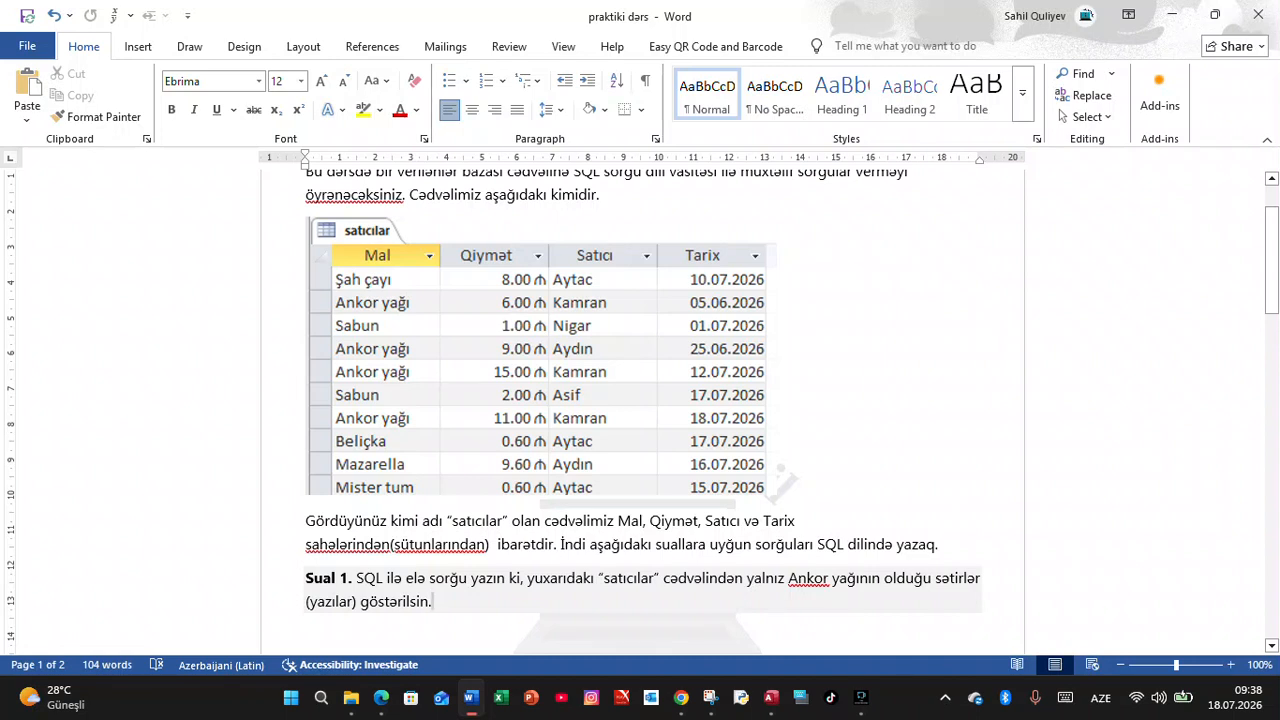
{"action": "scroll", "coordinate": [640, 400], "scroll_direction": "down", "scroll_amount": 3}
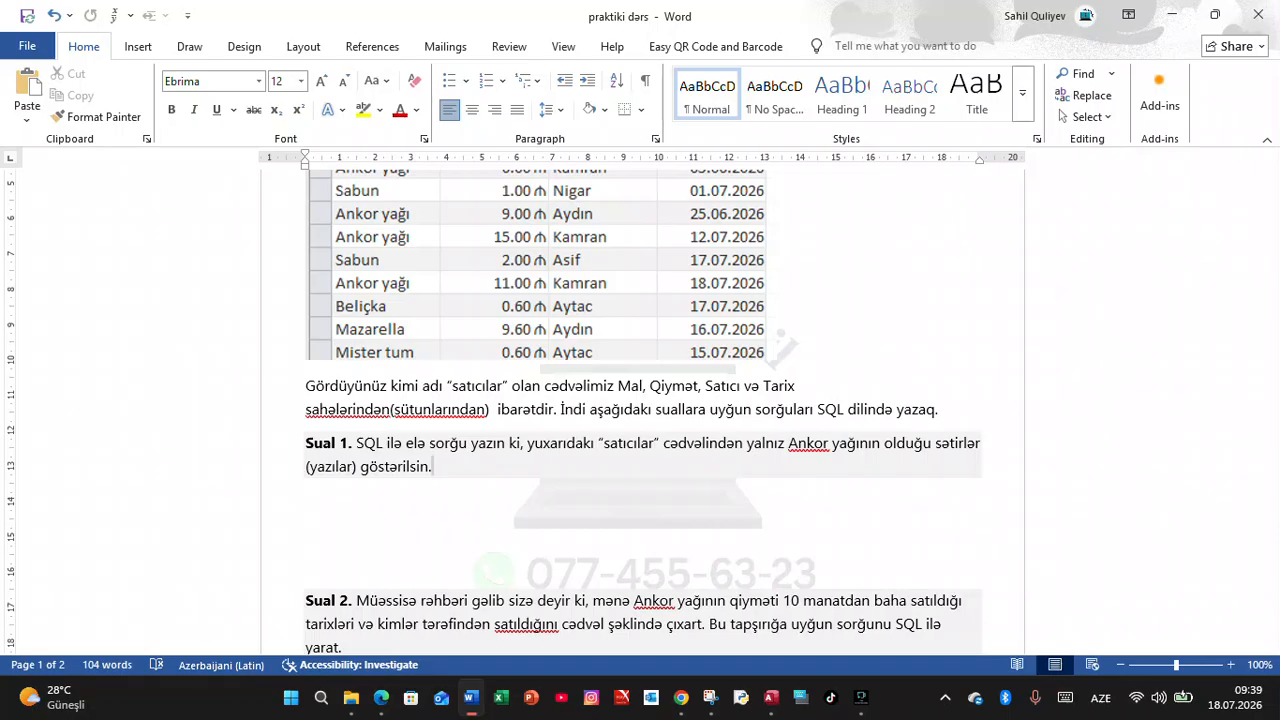
- Switch to Access and start the Simple Query Wizard on the satıcılar table, moving the wizard clear of the table data
{"action": "left_click", "coordinate": [771, 698]}
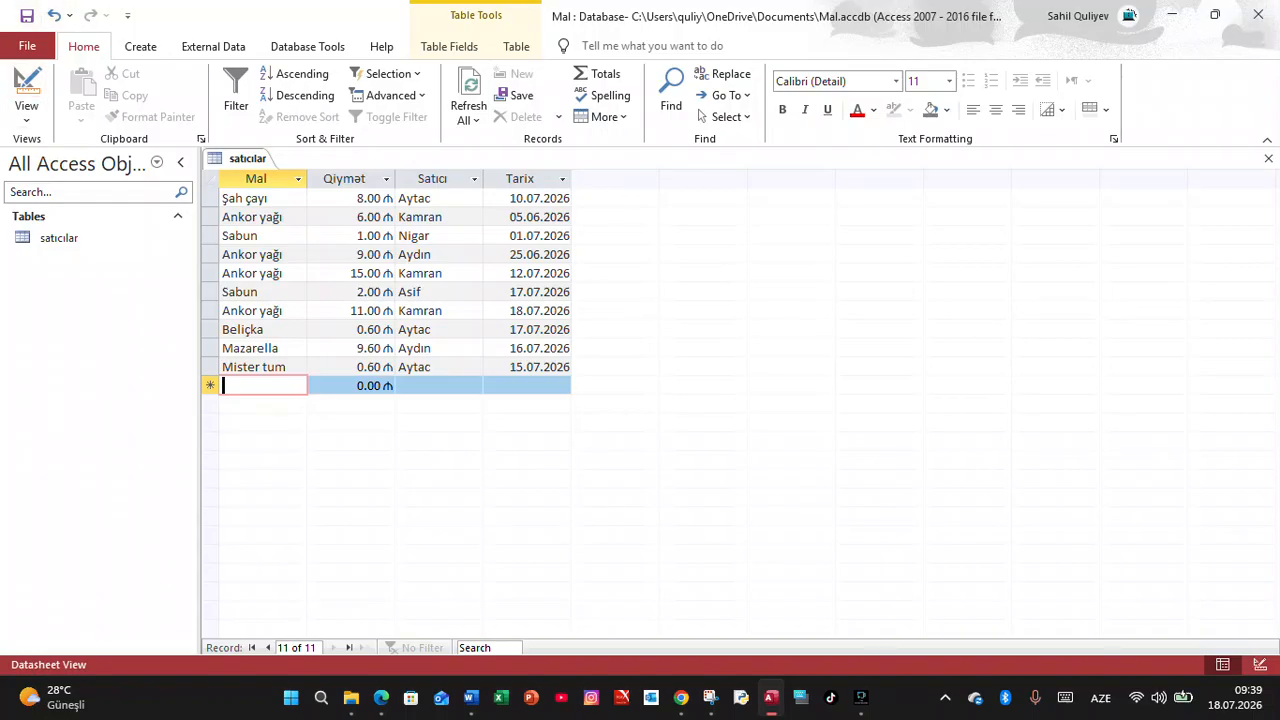
{"action": "left_click", "coordinate": [140, 46]}
{"action": "left_click", "coordinate": [83, 46]}
{"action": "left_click", "coordinate": [140, 46]}
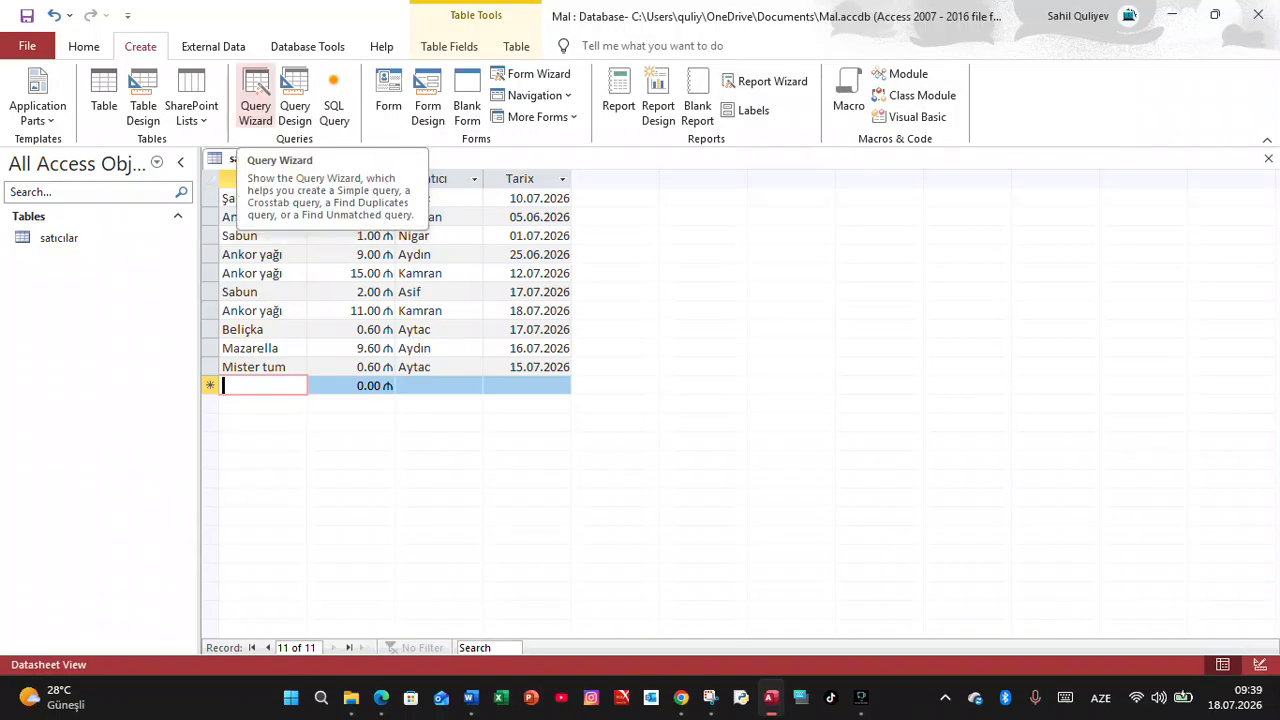
{"action": "left_click", "coordinate": [255, 98]}
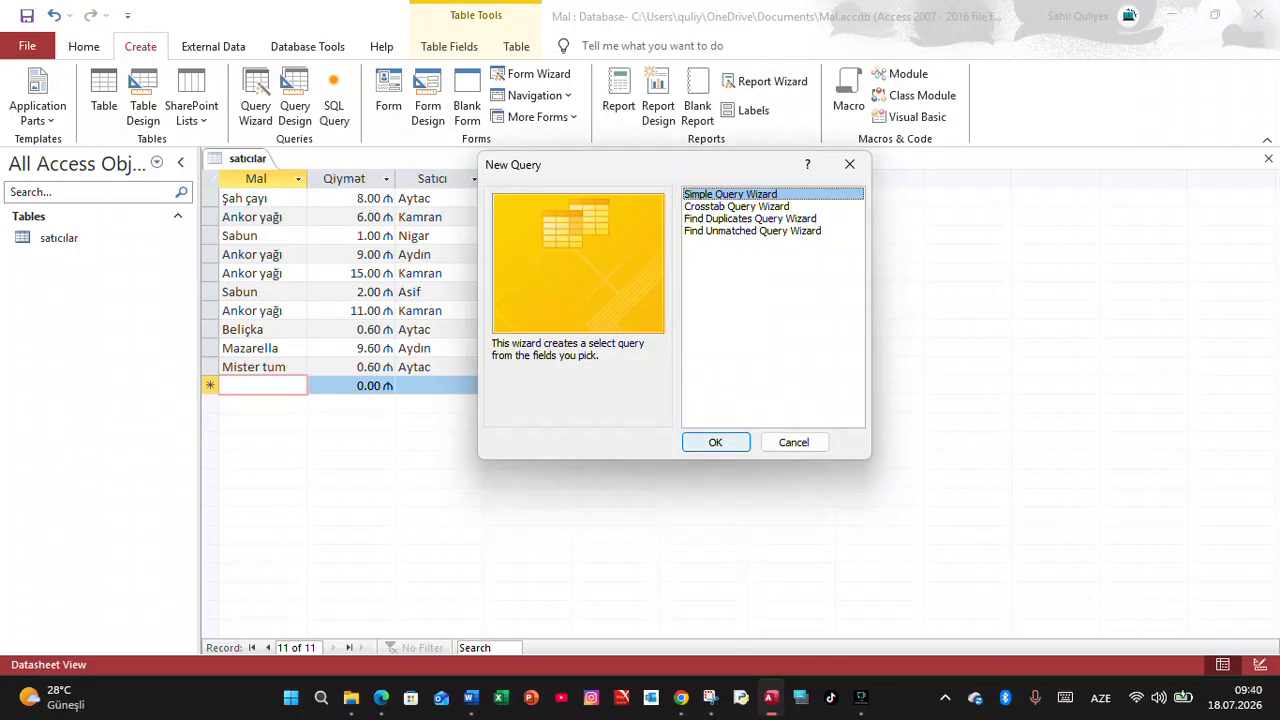
{"action": "left_click", "coordinate": [715, 442]}
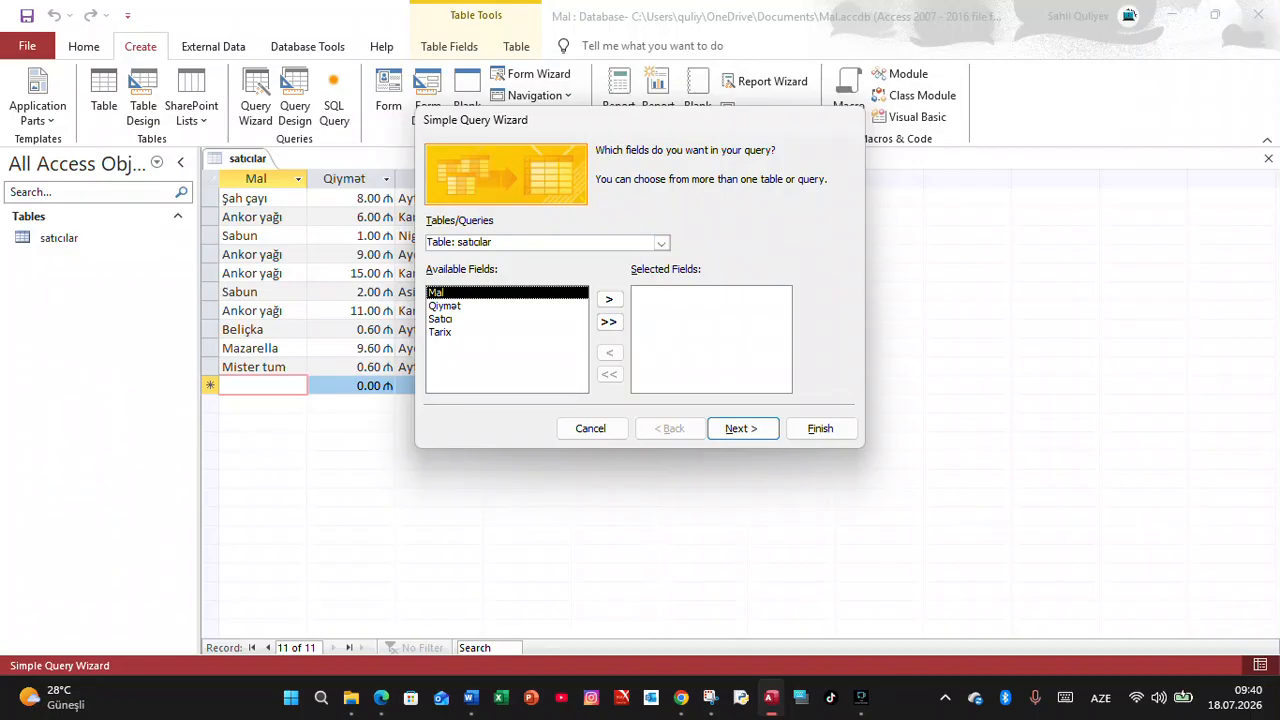
{"action": "left_click", "coordinate": [661, 243]}
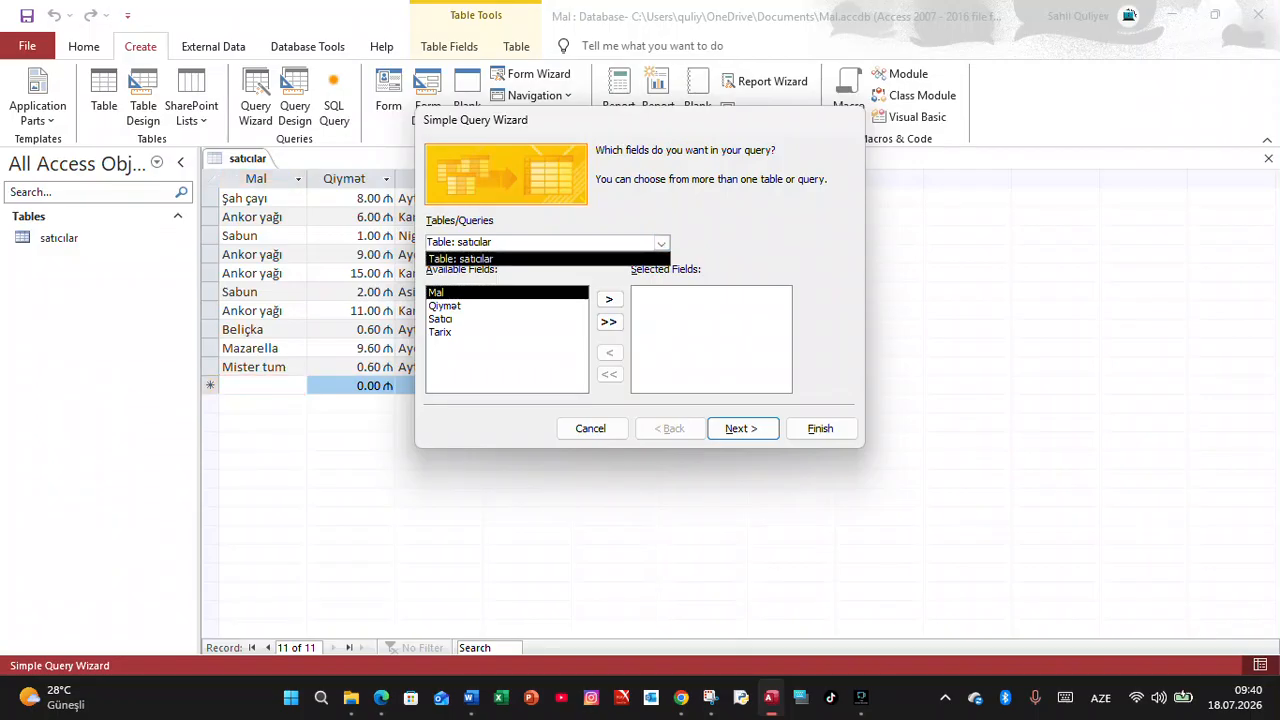
{"action": "left_click", "coordinate": [661, 243]}
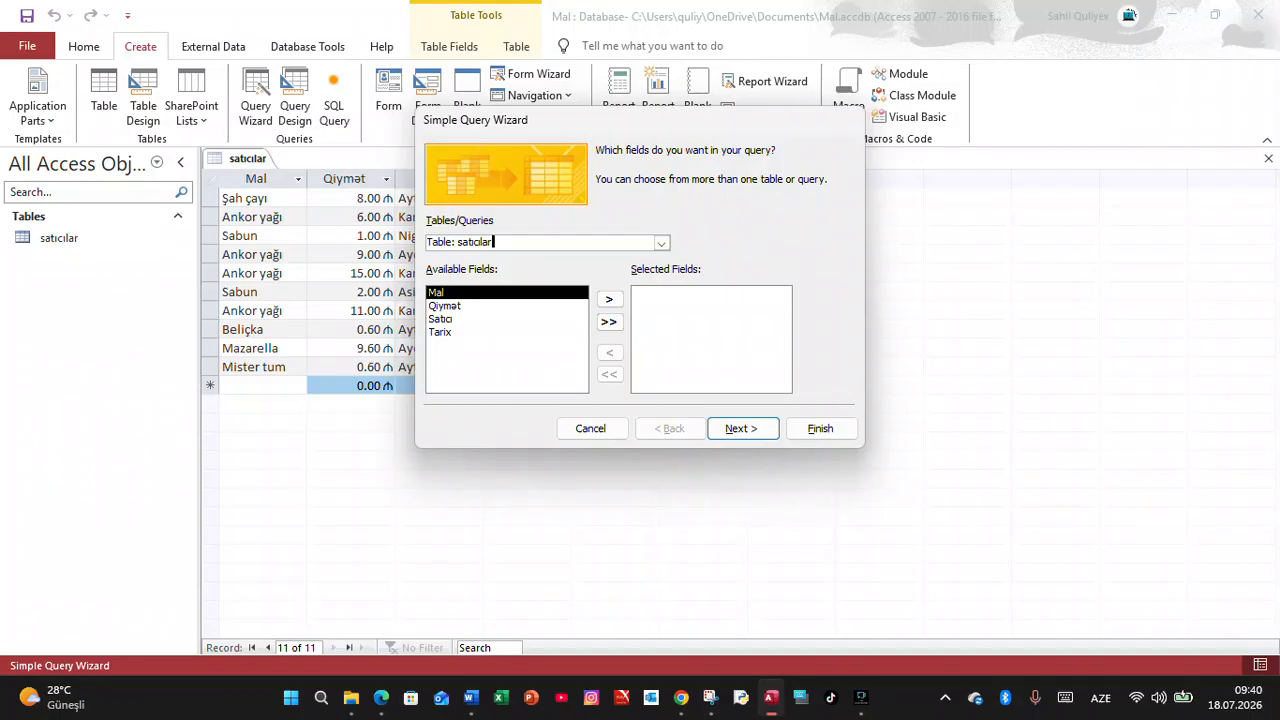
{"action": "left_click_drag", "start_coordinate": [705, 120], "coordinate": [905, 160]}
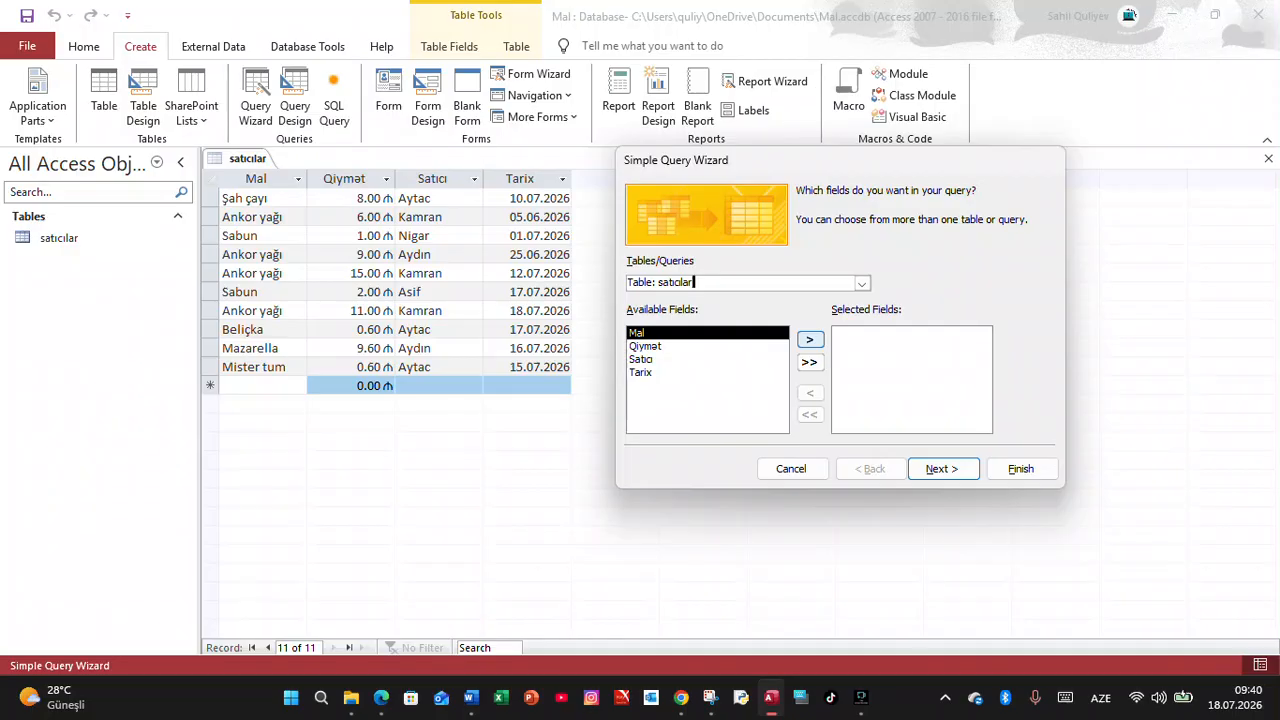
- Add the Mal and Satıcı fields to the query selection and clear all selected fields again
{"action": "left_click", "coordinate": [810, 340]}
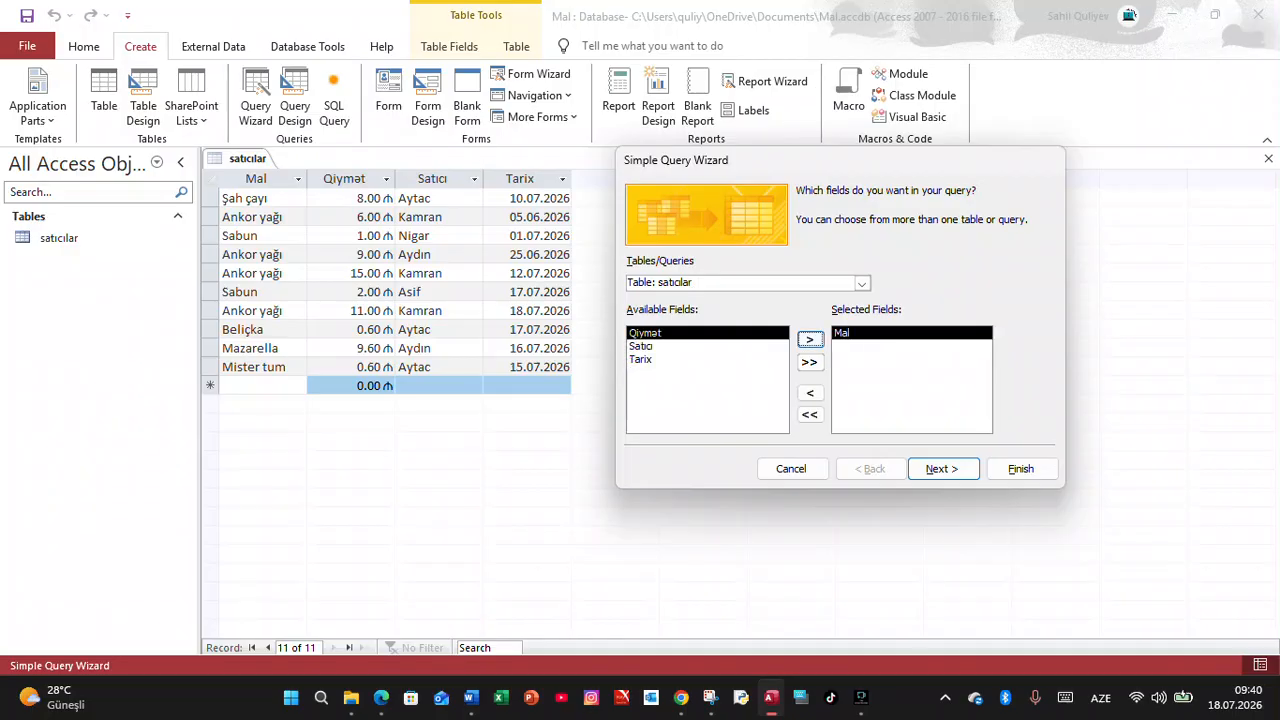
{"action": "left_click", "coordinate": [642, 346]}
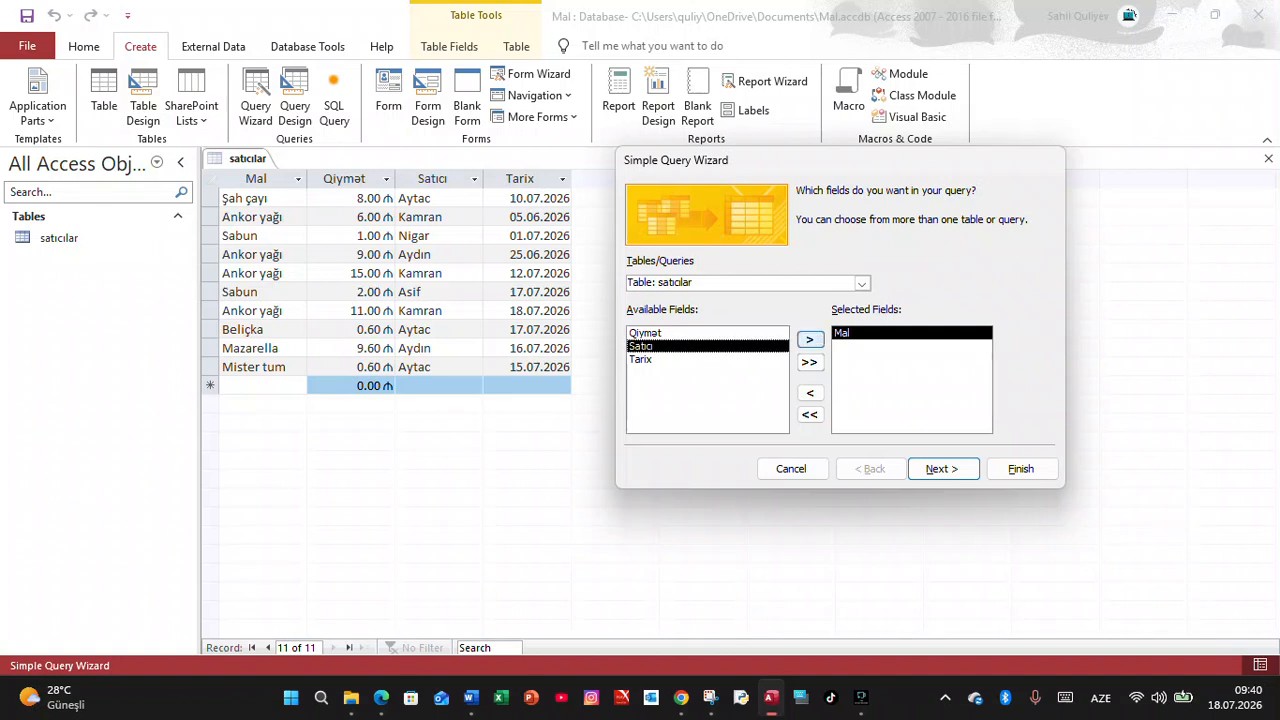
{"action": "left_click", "coordinate": [810, 340]}
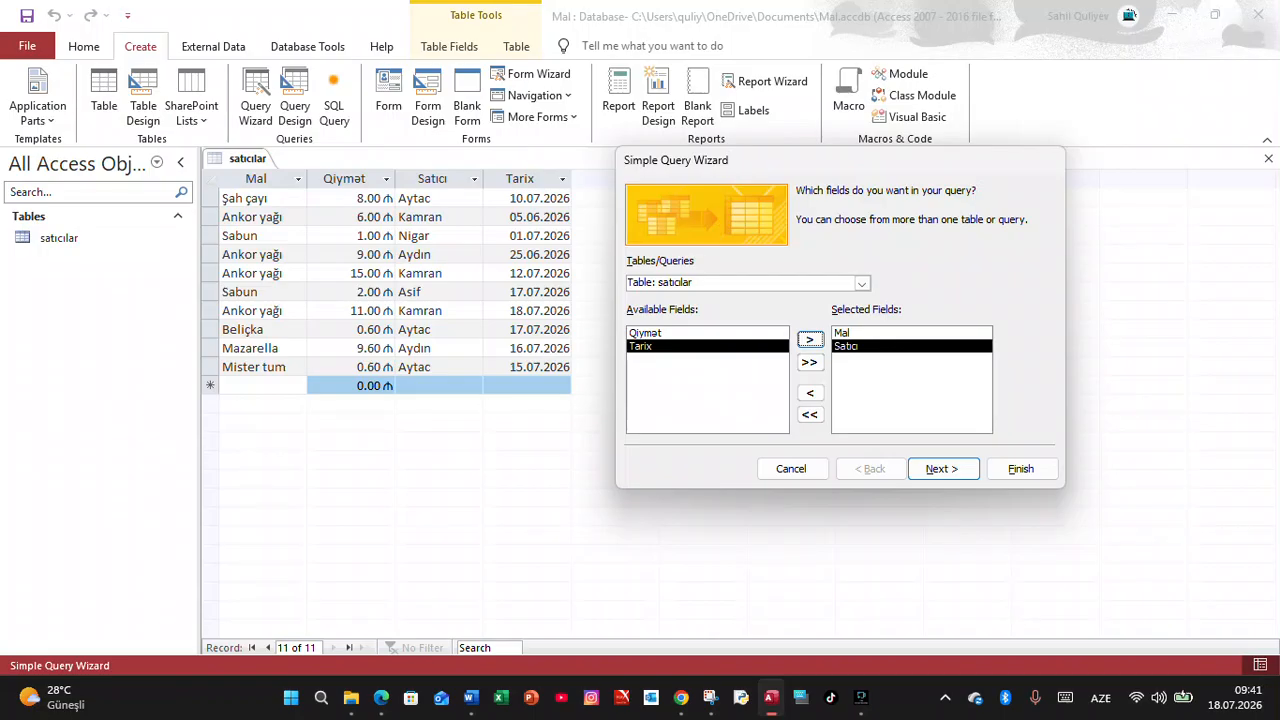
{"action": "left_click", "coordinate": [810, 414]}
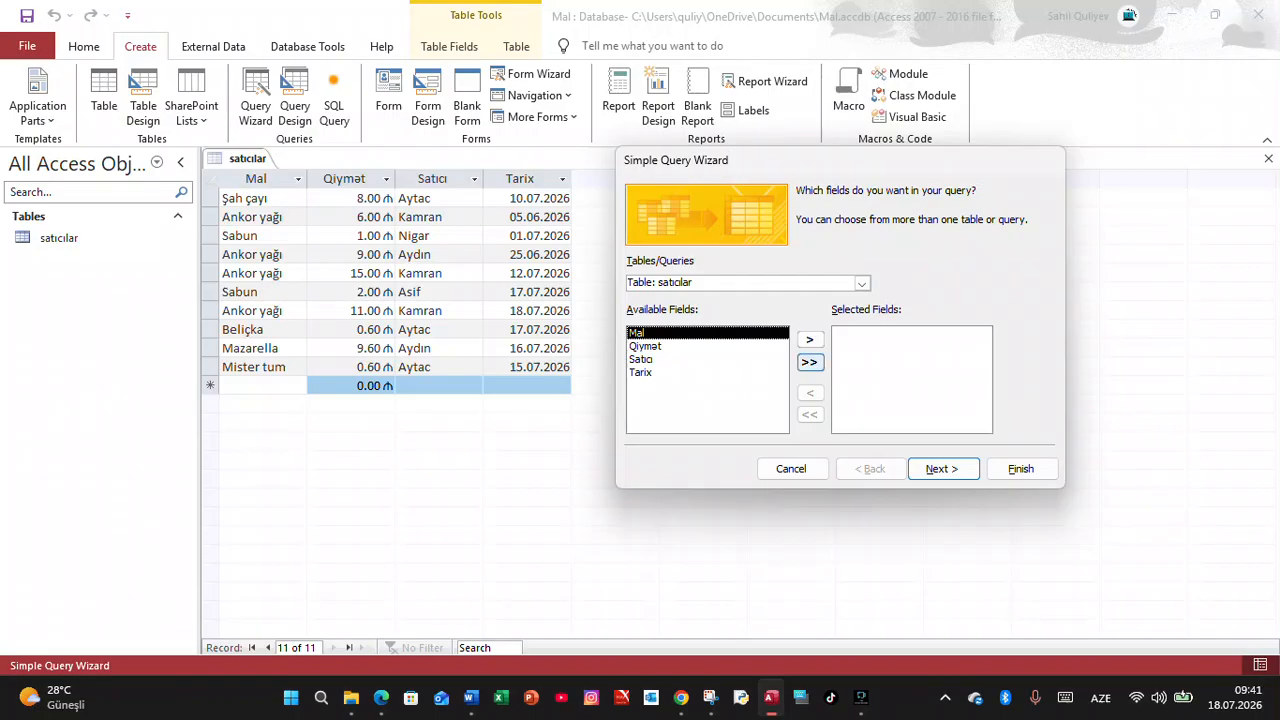
- Include all fields of the satıcılar table in the query and finish the wizard
{"action": "left_click", "coordinate": [809, 362]}
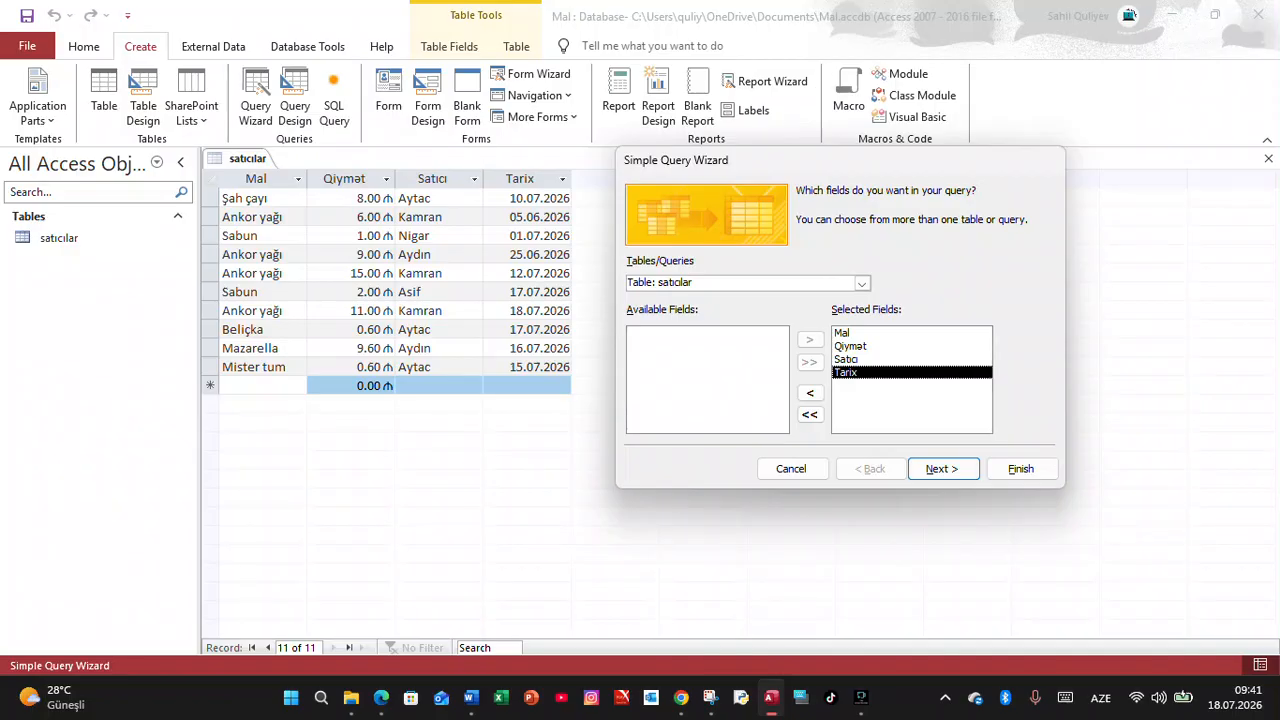
{"action": "left_click", "coordinate": [1020, 468]}
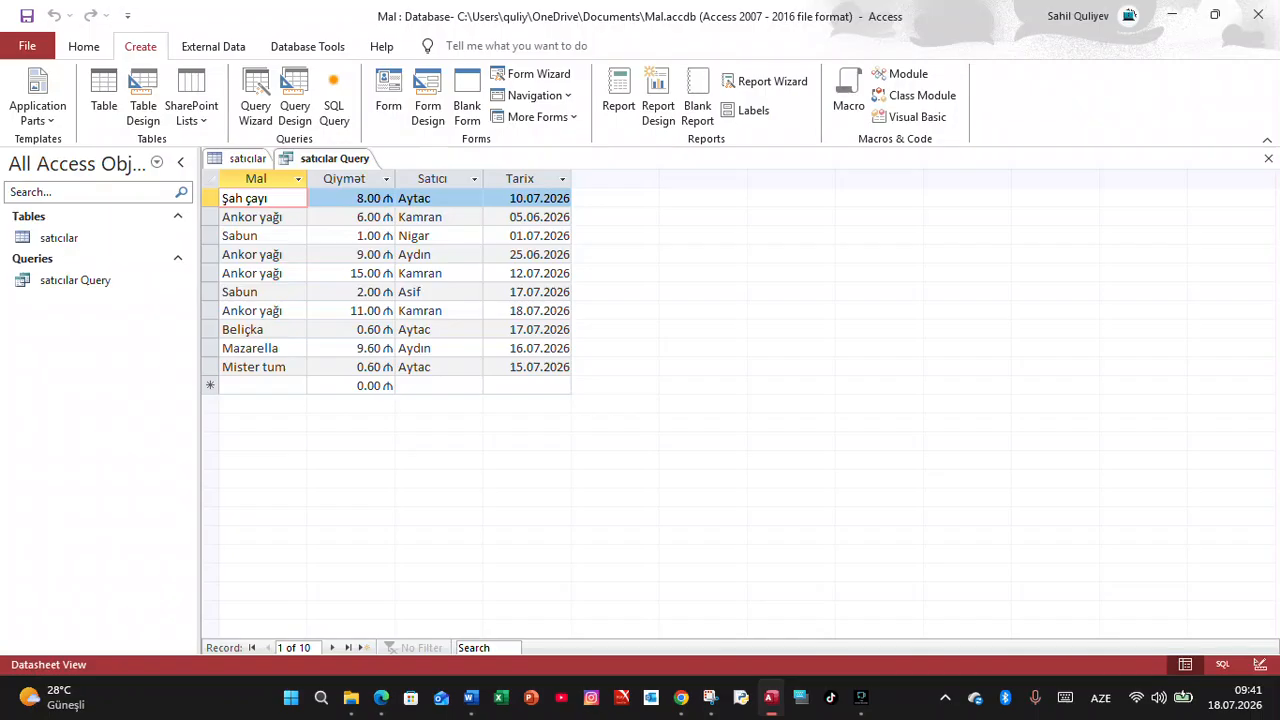
- Create a second simple query from satıcılar Query with only the Mal and Tarix fields, keeping the default title
{"action": "left_click", "coordinate": [256, 98]}
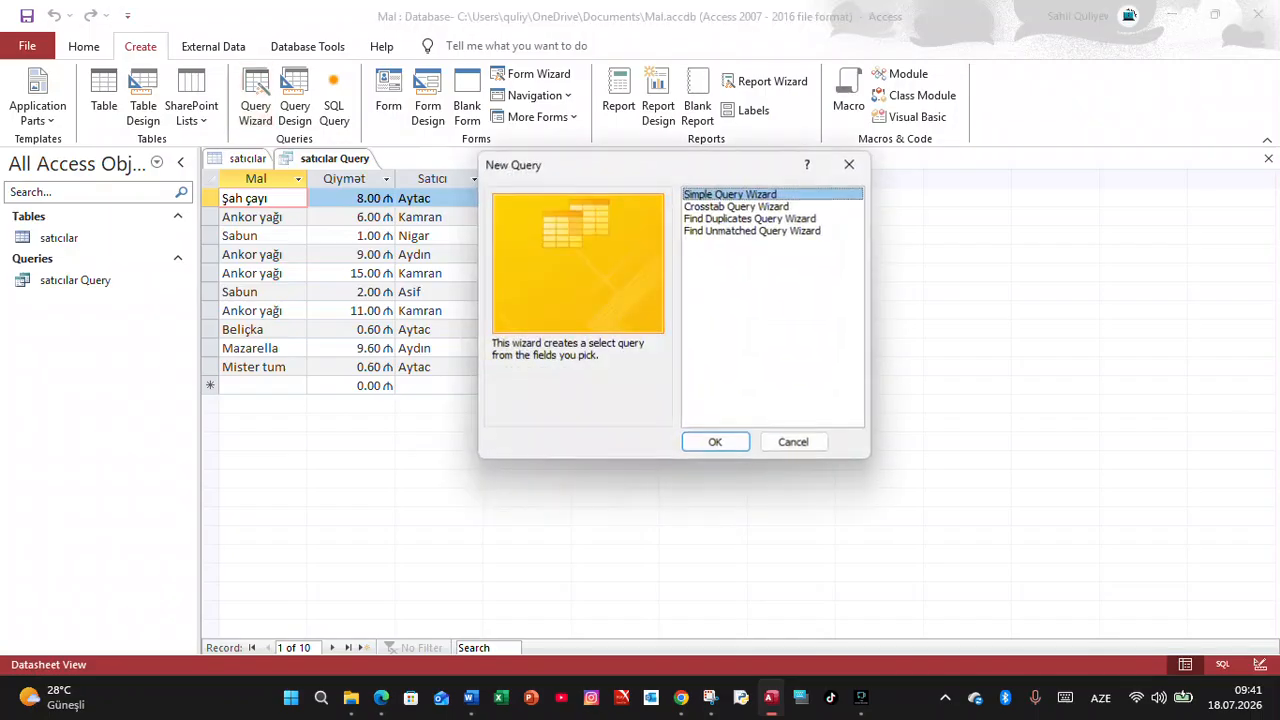
{"action": "key", "text": "Return"}
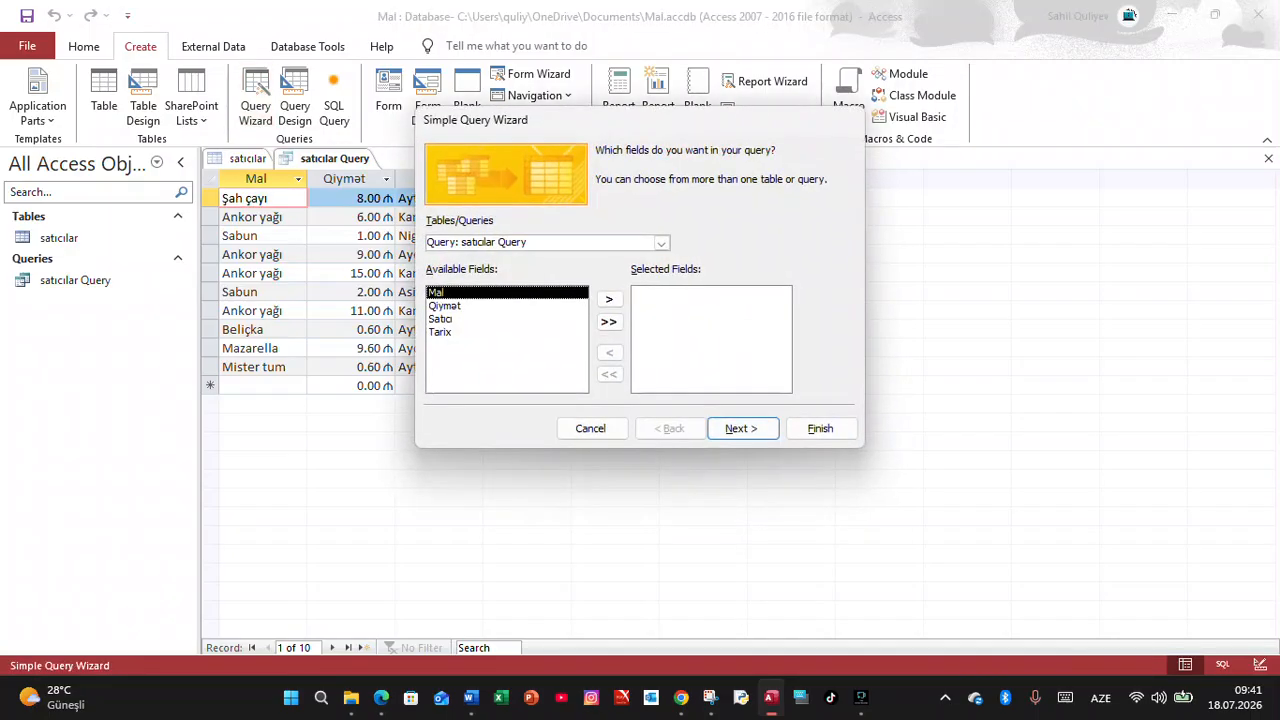
{"action": "left_click", "coordinate": [609, 299]}
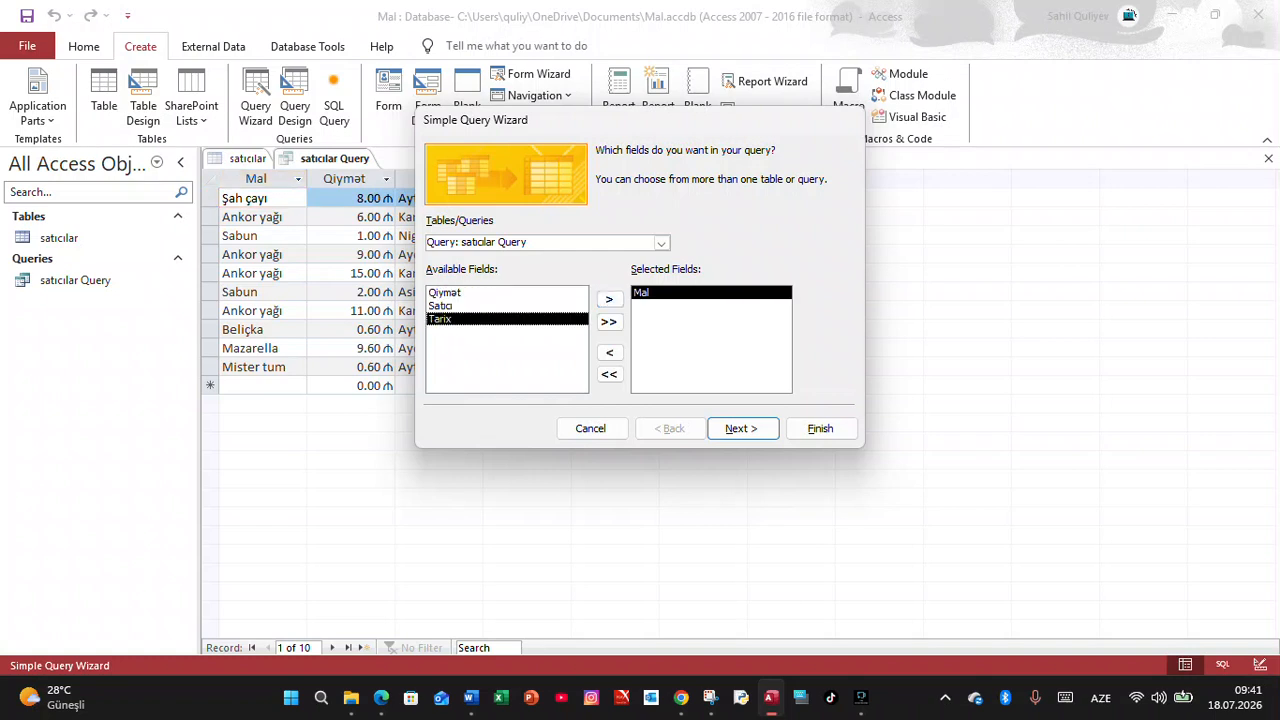
{"action": "left_click", "coordinate": [440, 319]}
{"action": "left_click", "coordinate": [609, 299]}
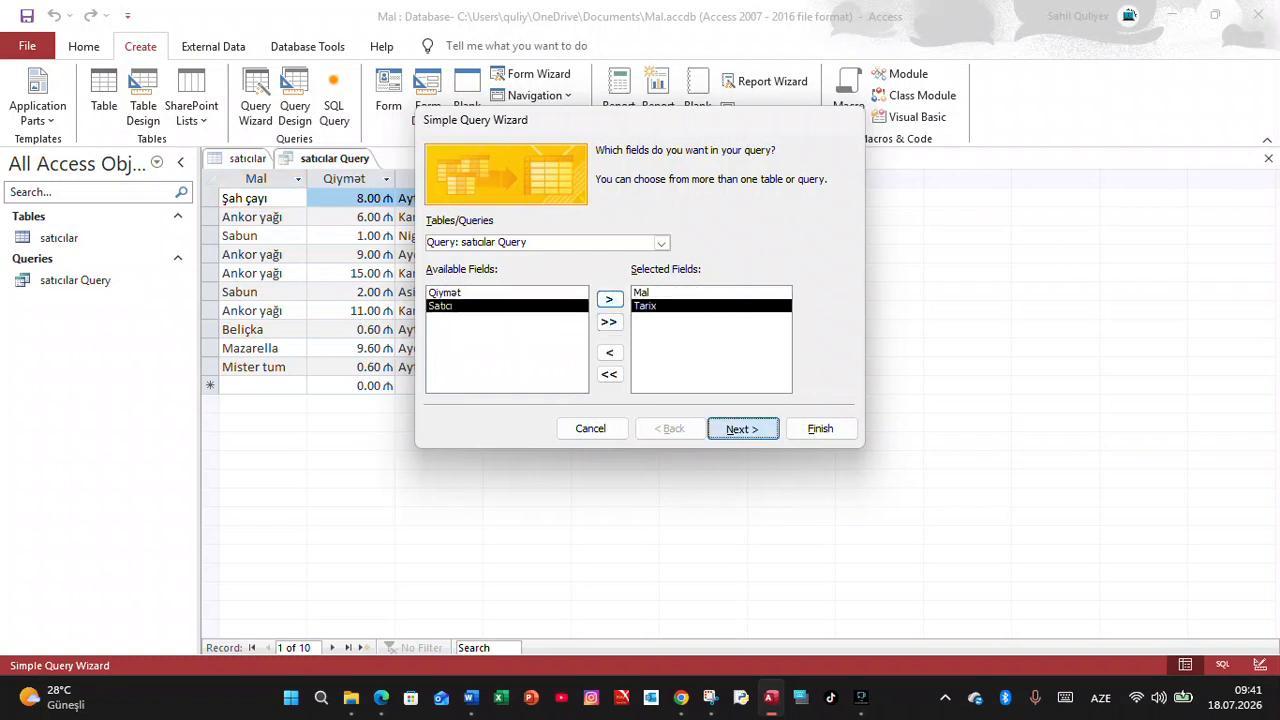
{"action": "left_click", "coordinate": [741, 428]}
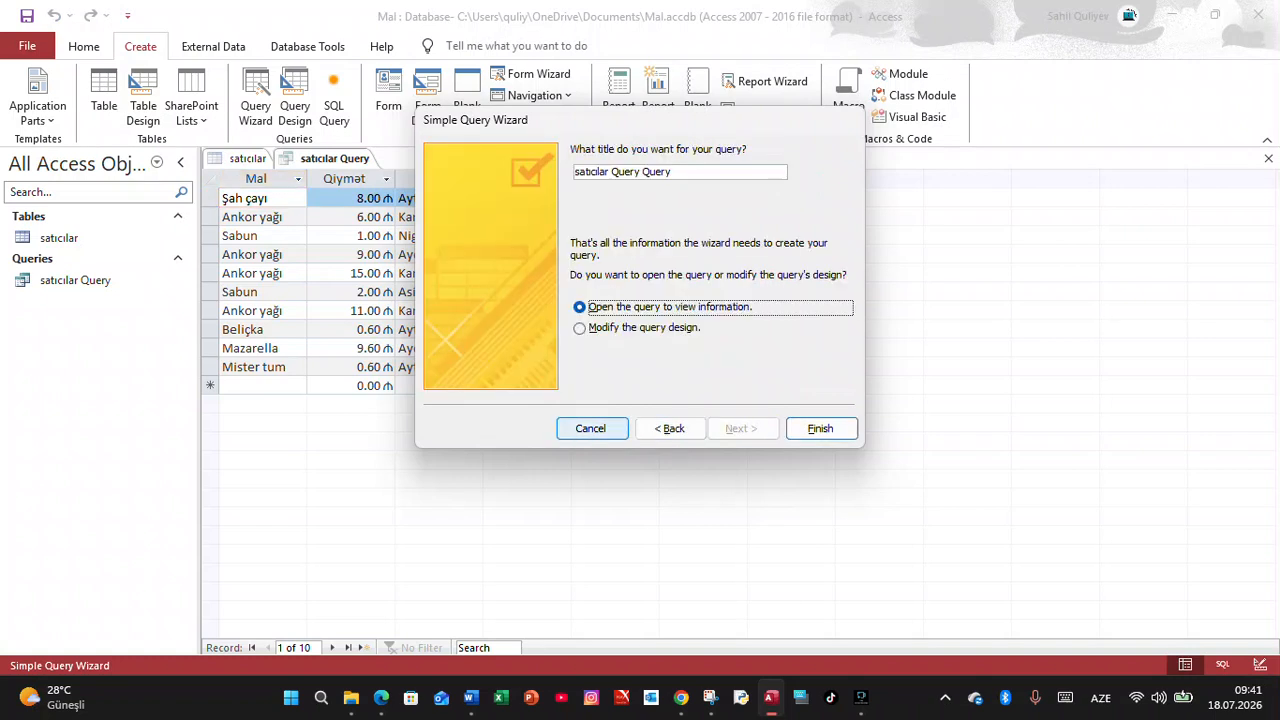
{"action": "left_click", "coordinate": [821, 429]}
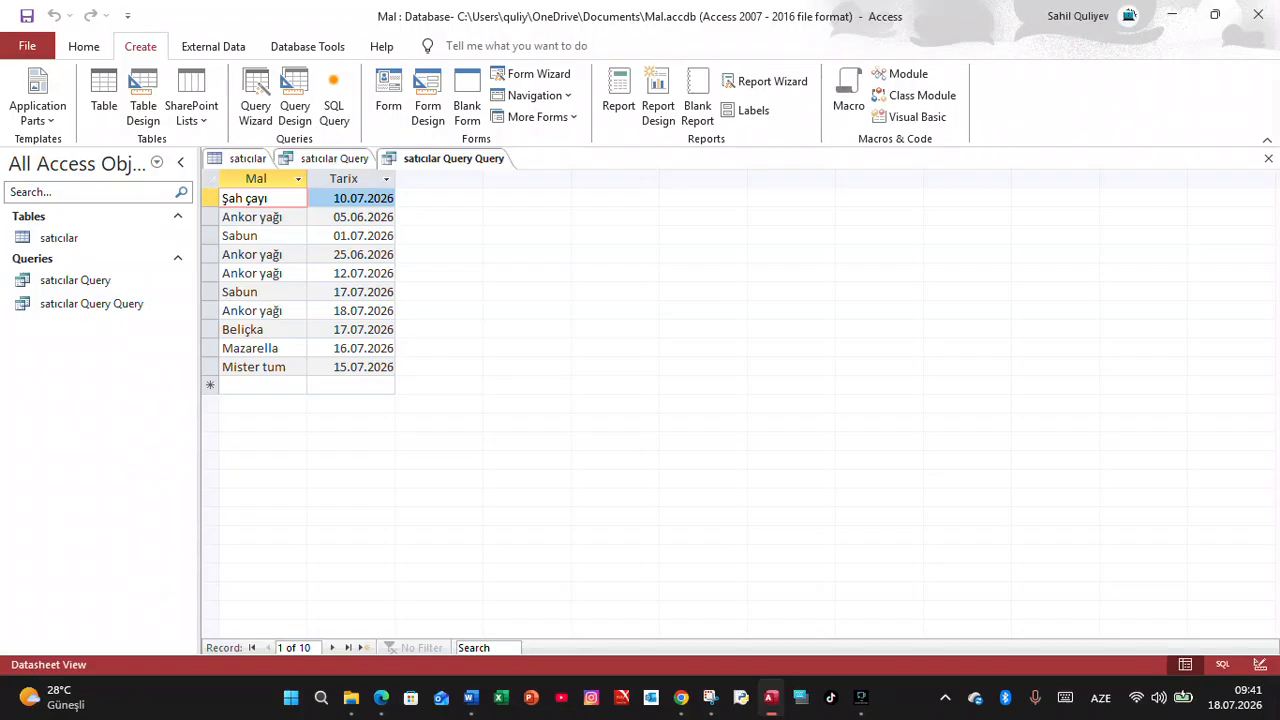
- Save satıcılar Query and close both open query datasheets, leaving only the satıcılar table open
{"action": "right_click", "coordinate": [335, 158]}
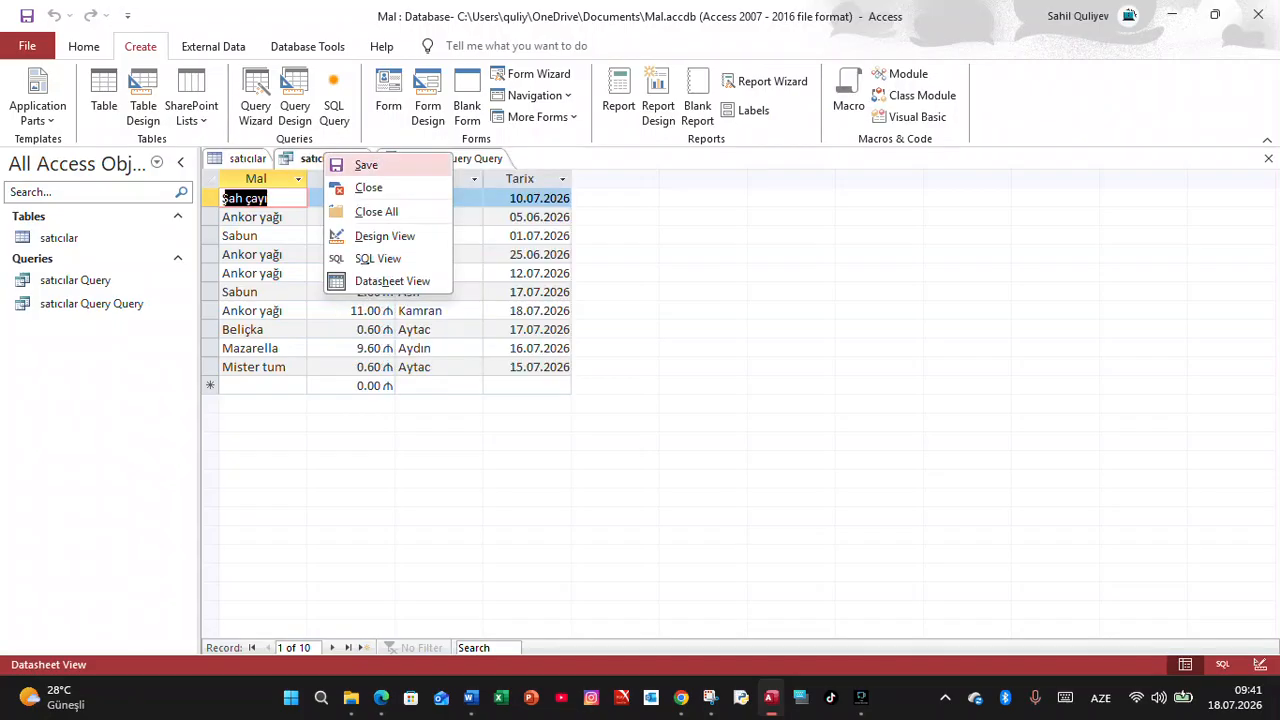
{"action": "left_click", "coordinate": [363, 164]}
{"action": "key", "text": "Return"}
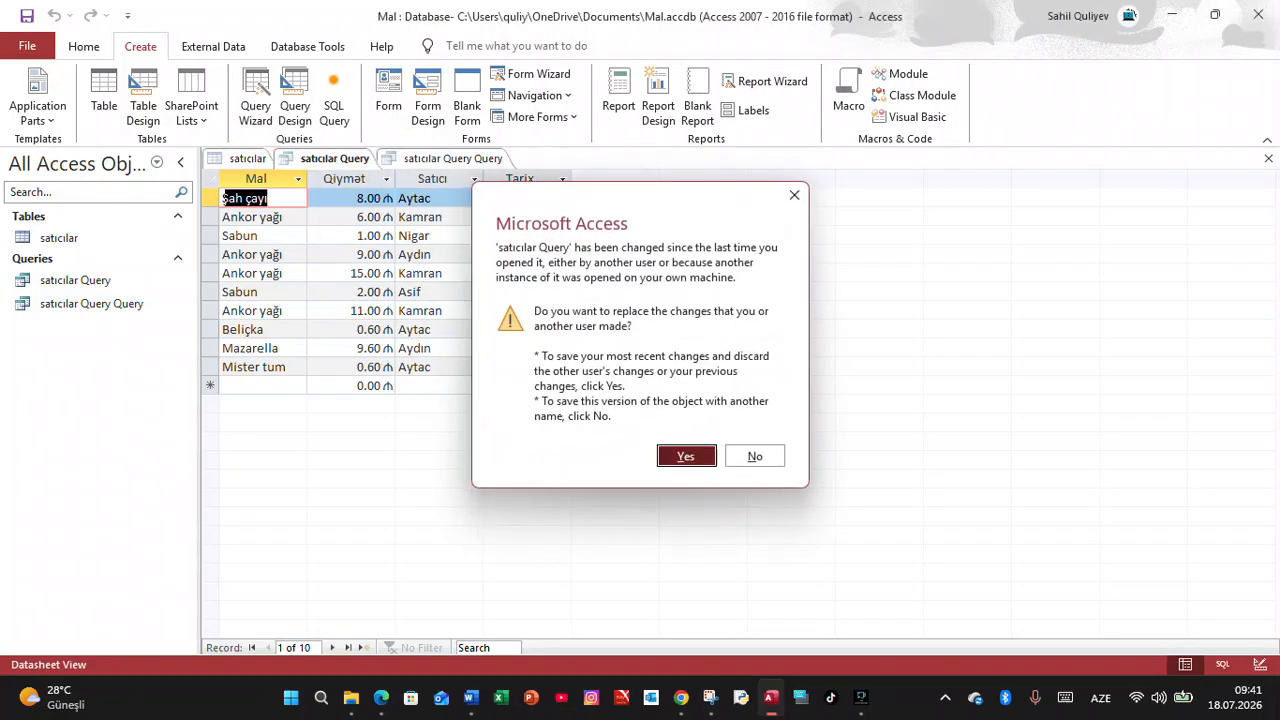
{"action": "right_click", "coordinate": [95, 280]}
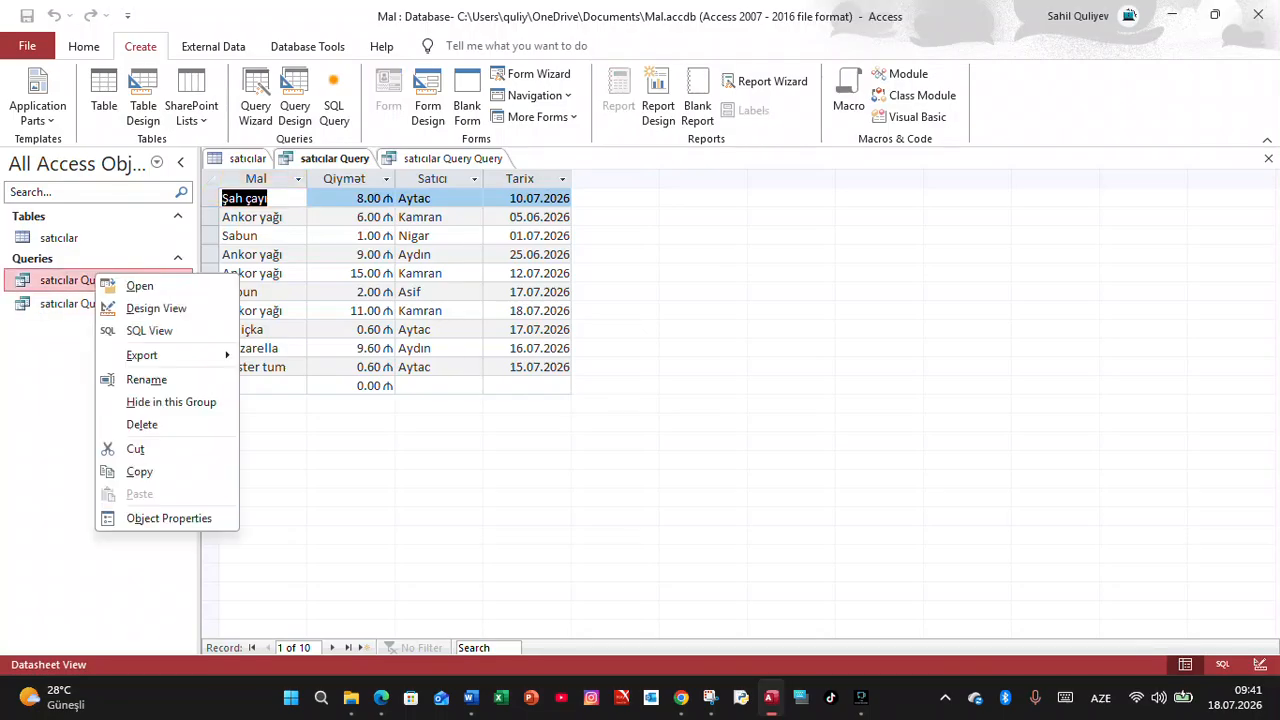
{"action": "key", "text": "Escape"}
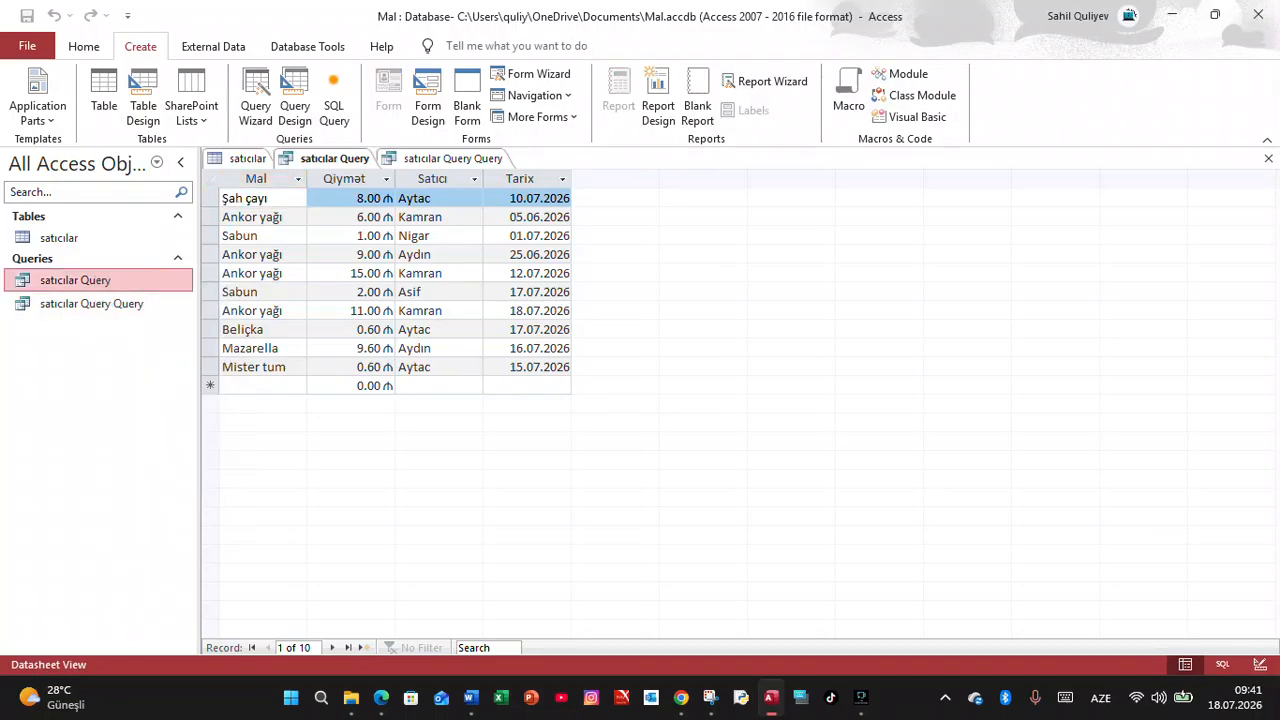
{"action": "left_click", "coordinate": [1268, 158]}
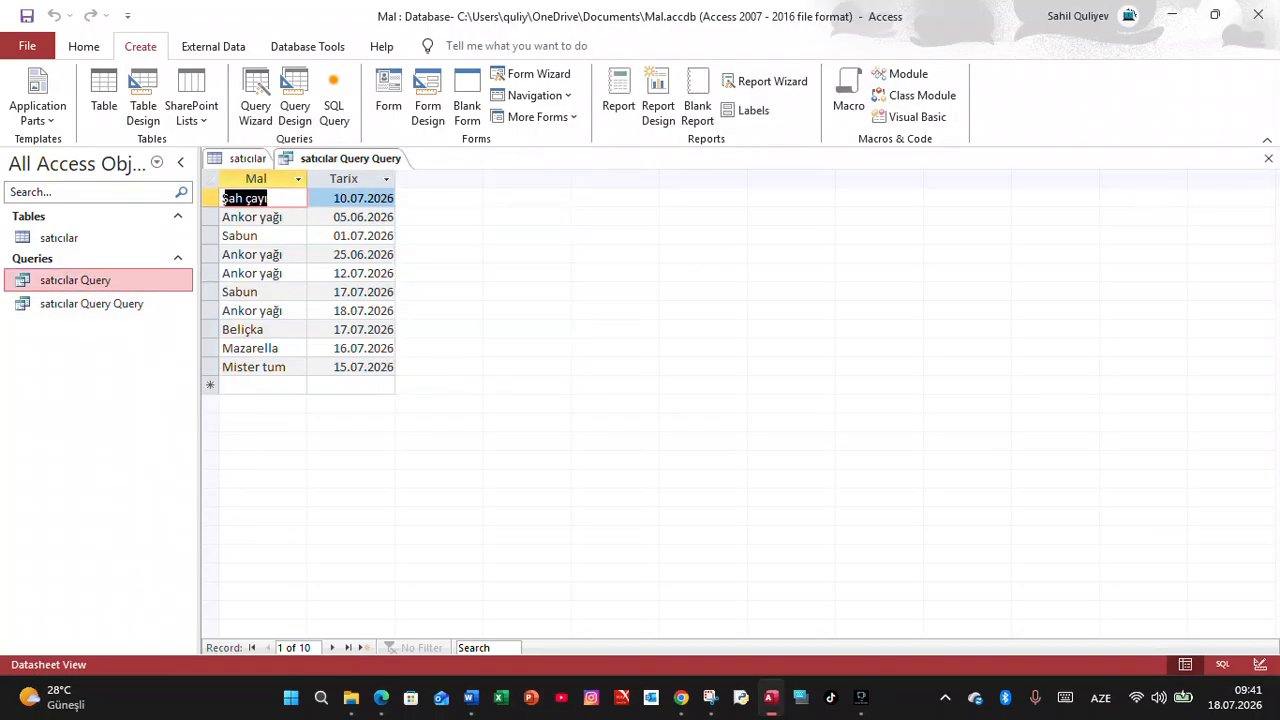
{"action": "left_click", "coordinate": [1268, 158]}
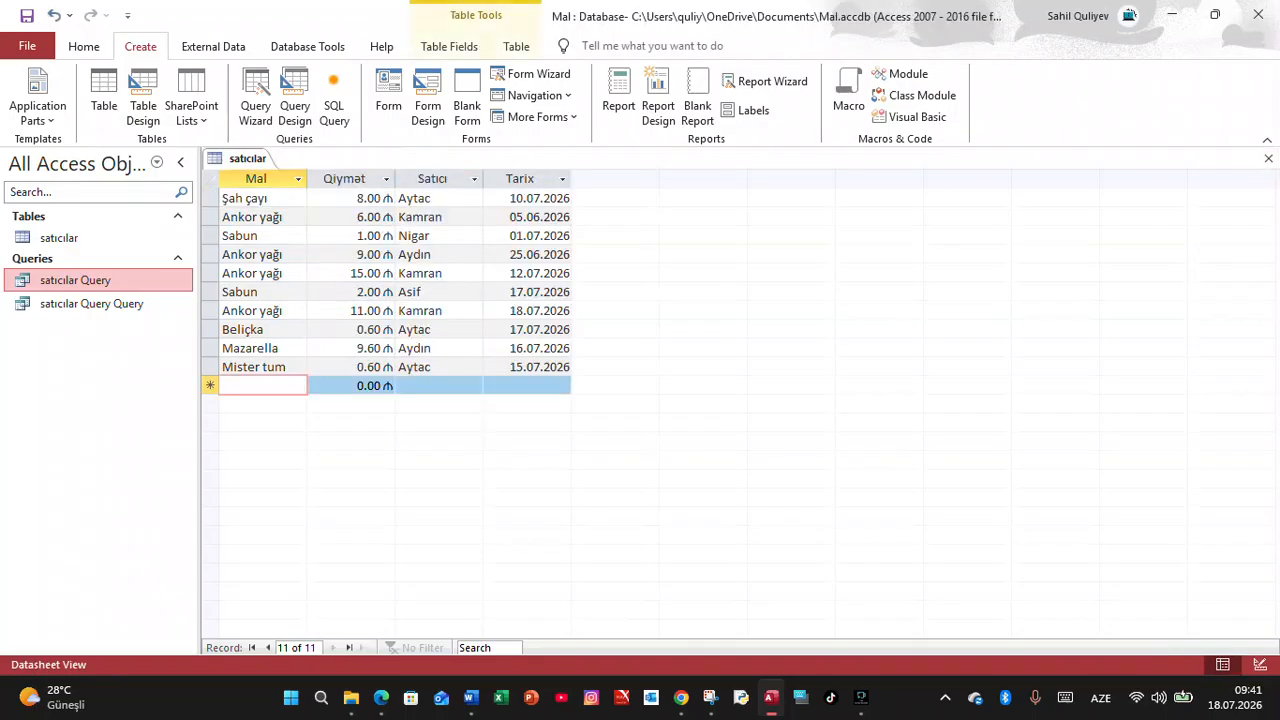
- Delete both saved queries, satıcılar Query Query and satıcılar Query, from the database
{"action": "right_click", "coordinate": [97, 302]}
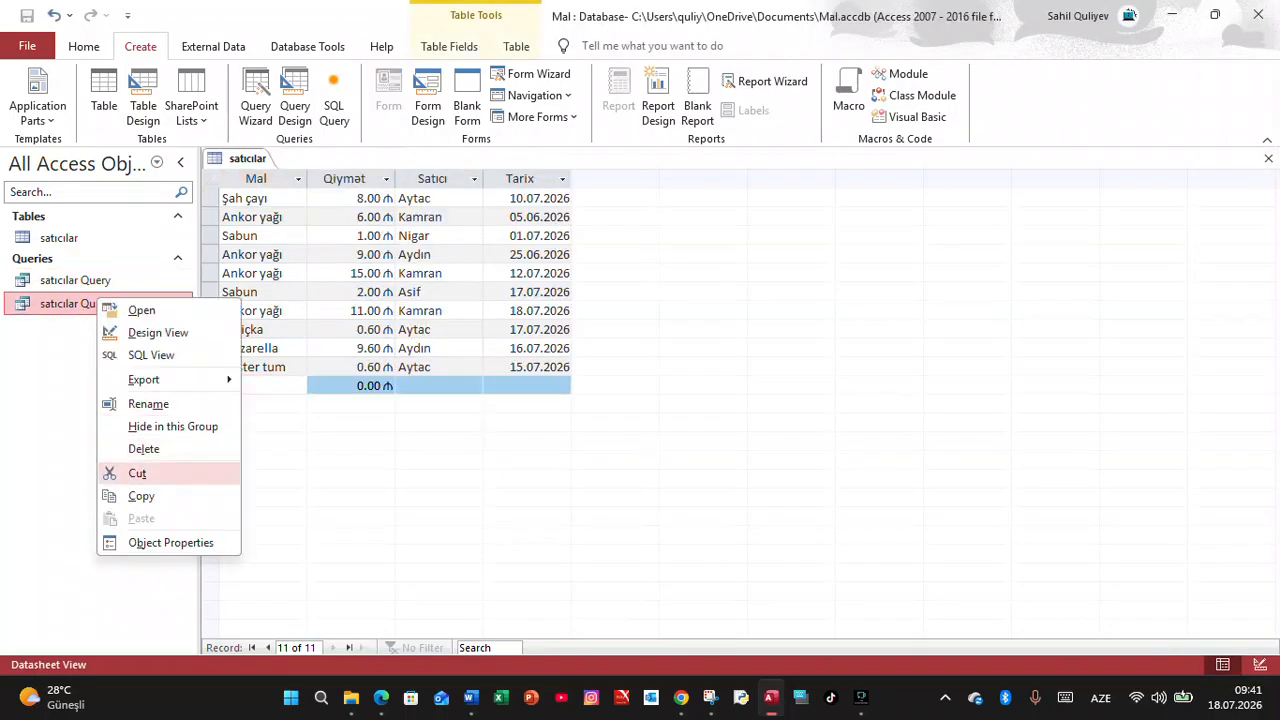
{"action": "left_click", "coordinate": [143, 448]}
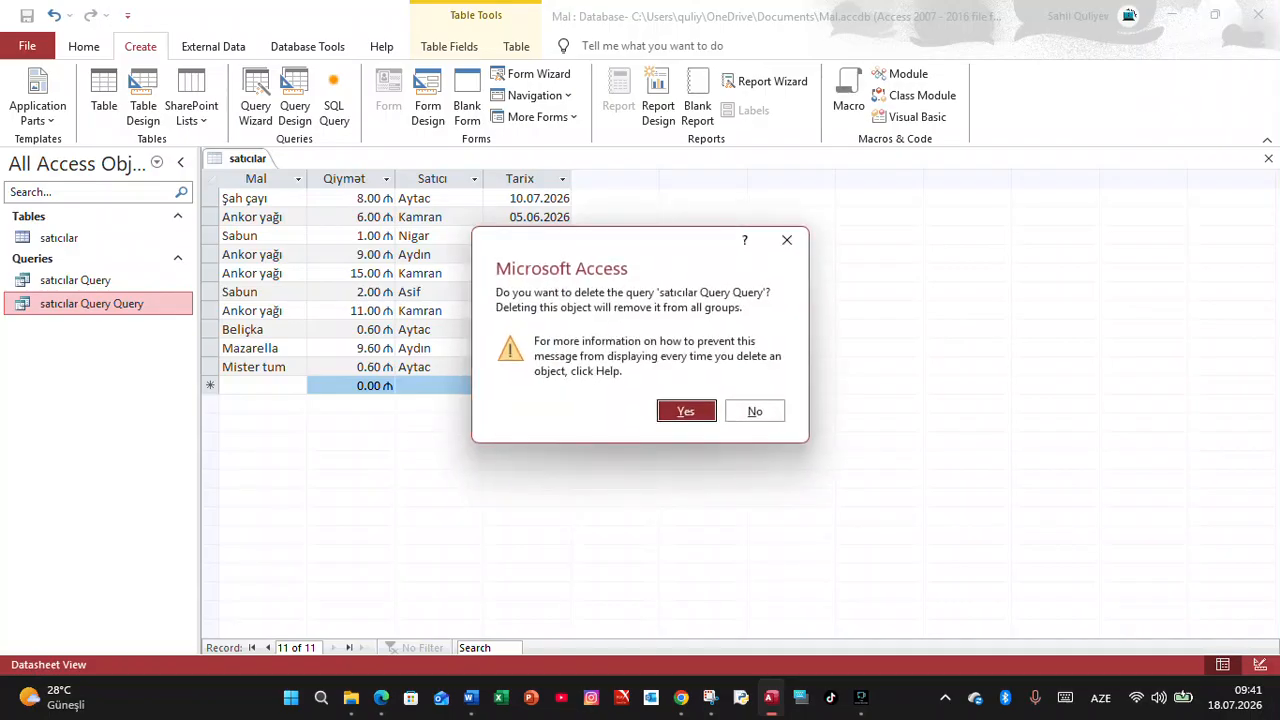
{"action": "left_click", "coordinate": [686, 411]}
{"action": "right_click", "coordinate": [58, 281]}
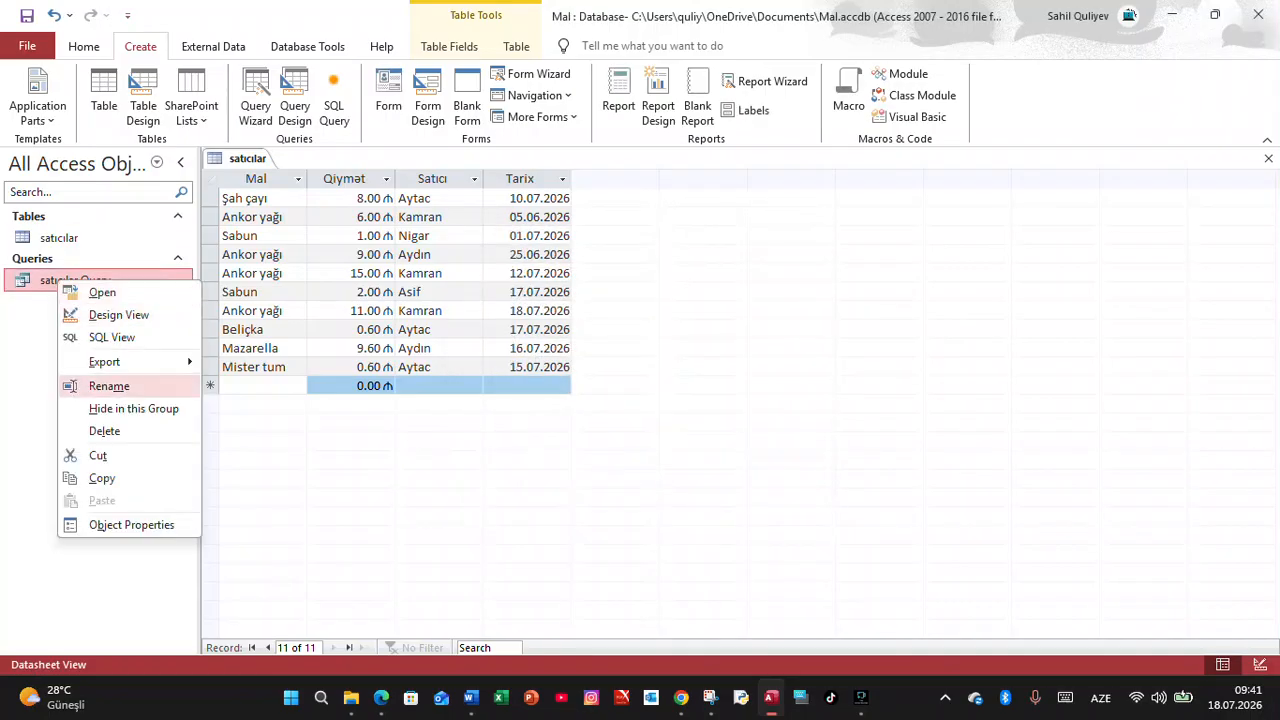
{"action": "left_click", "coordinate": [104, 431]}
{"action": "left_click", "coordinate": [686, 411]}
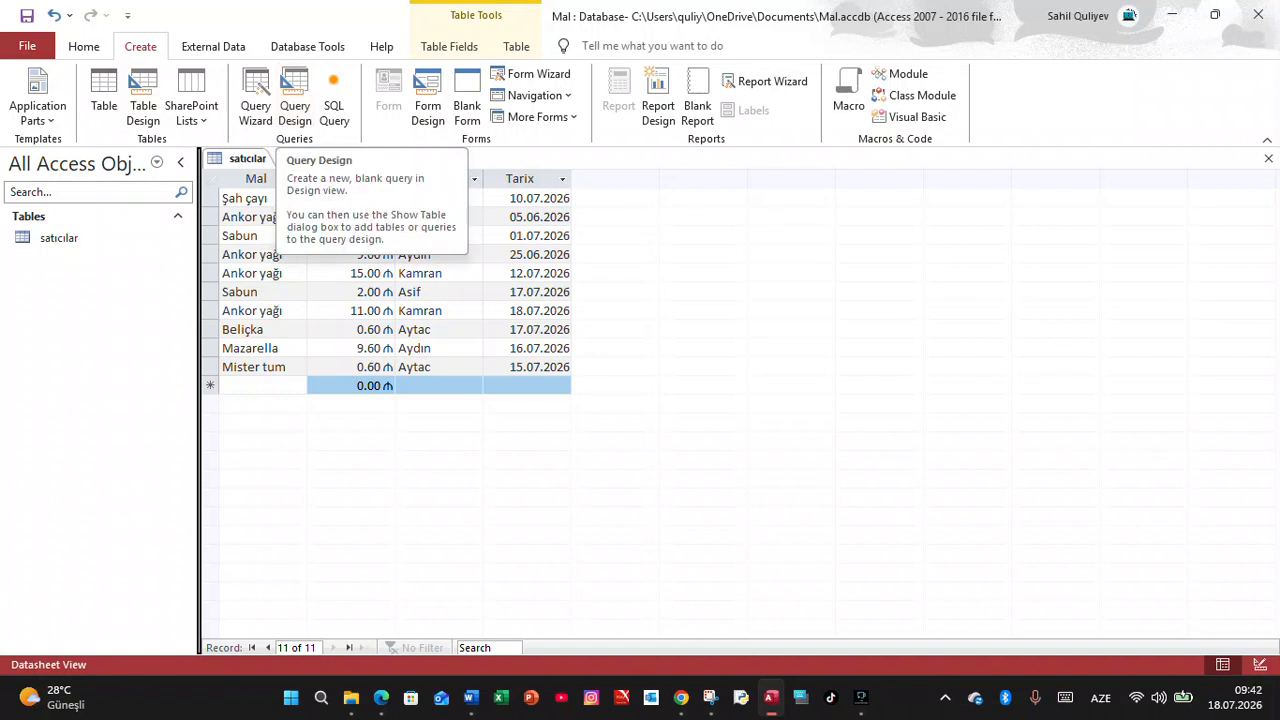
{"action": "left_click", "coordinate": [294, 100]}
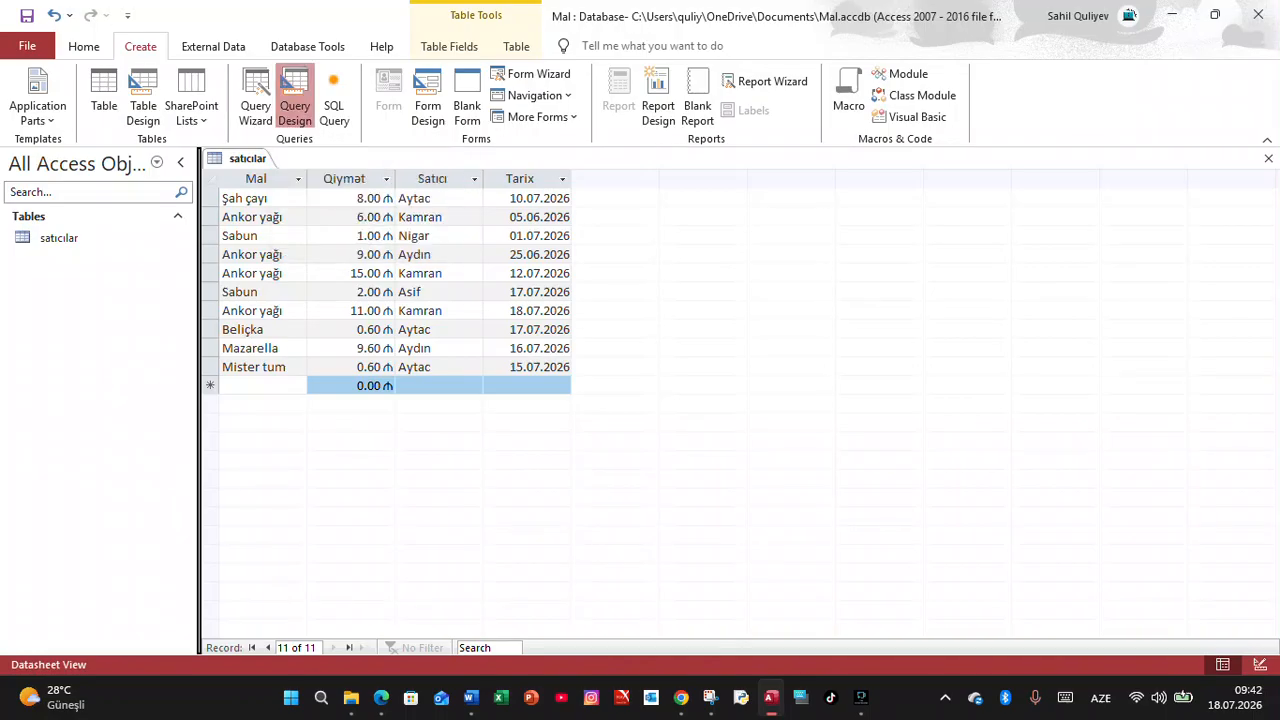
{"action": "left_click", "coordinate": [773, 203]}
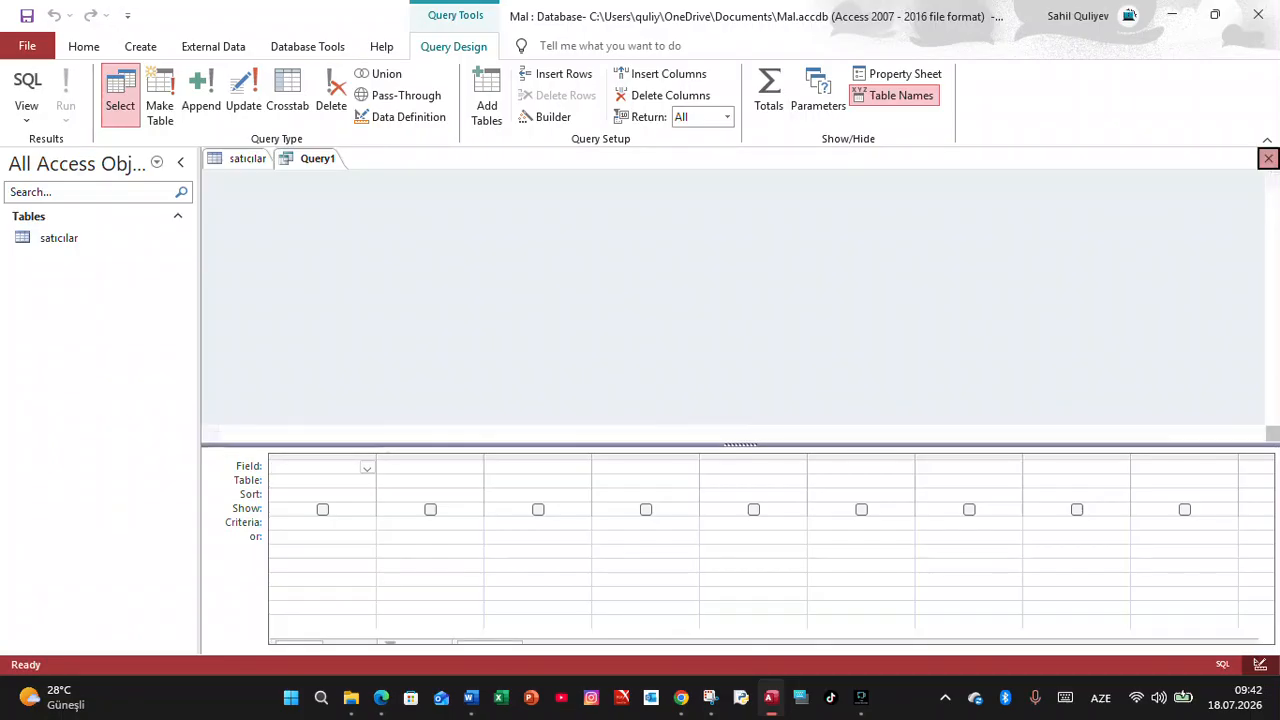
{"action": "left_click", "coordinate": [1268, 158]}
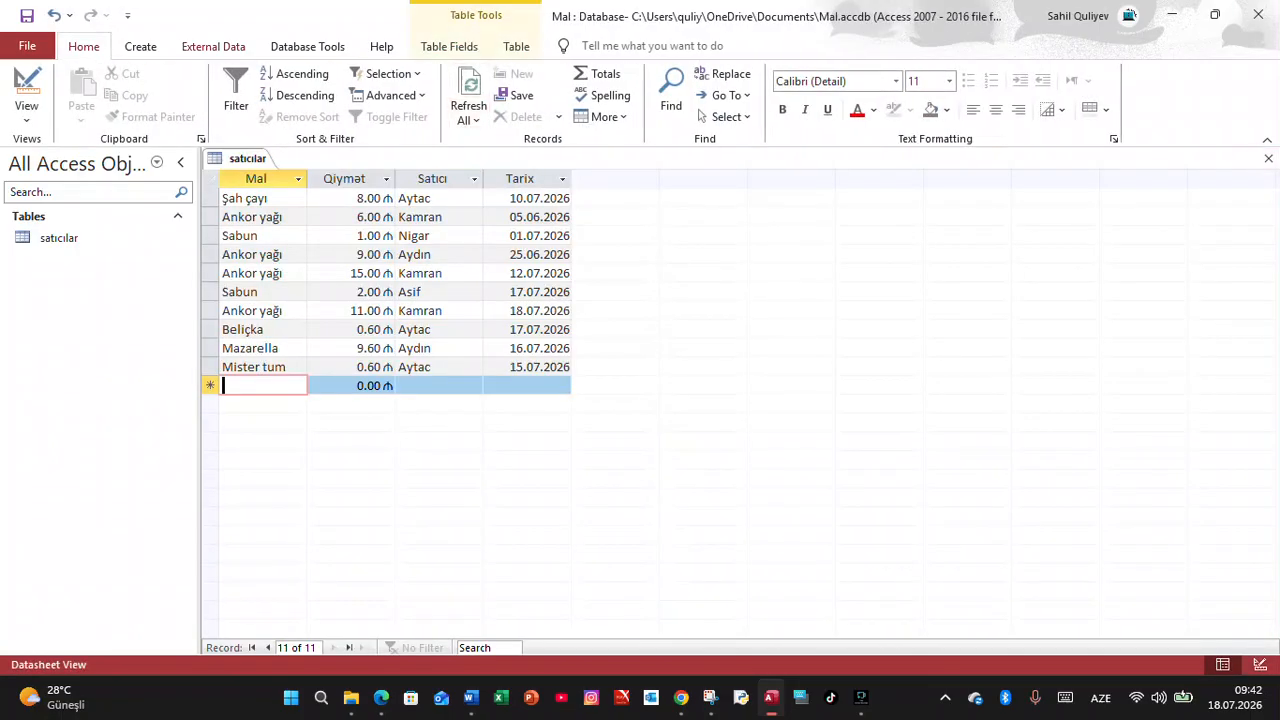
- Create a blank SQL query without adding any table and remove the semicolon after SELECT
{"action": "left_click", "coordinate": [140, 46]}
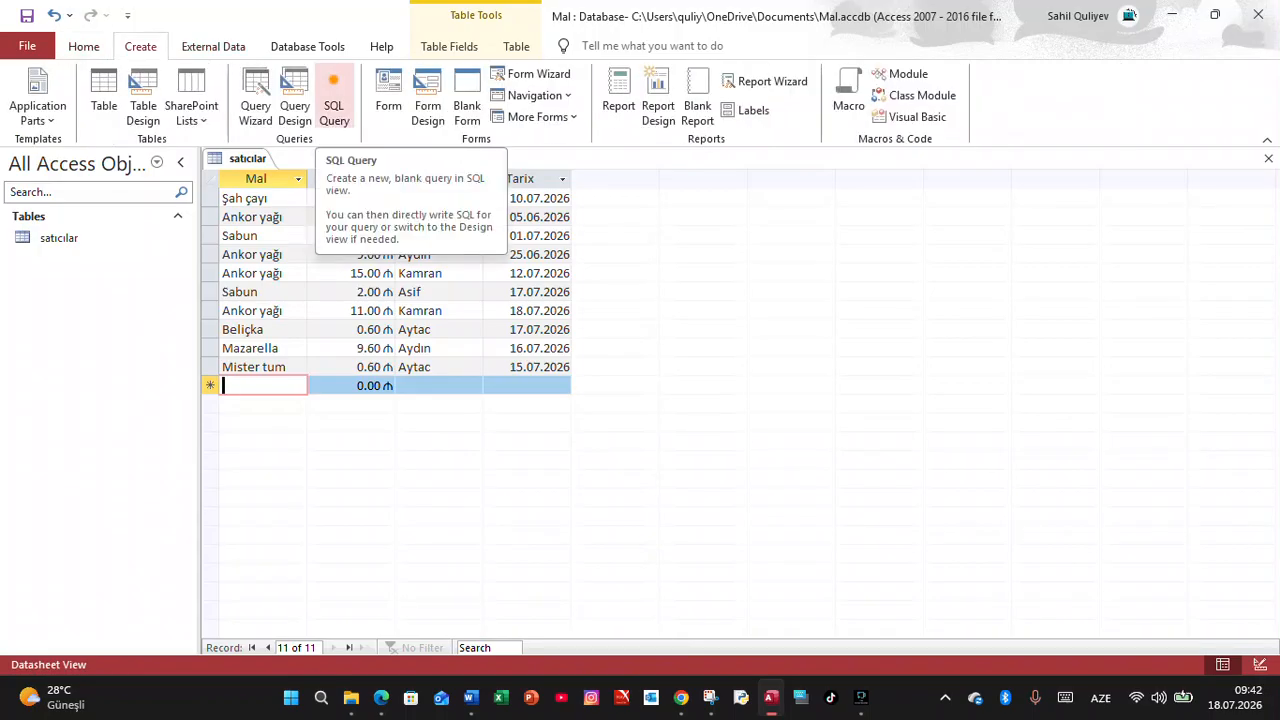
{"action": "left_click", "coordinate": [334, 100]}
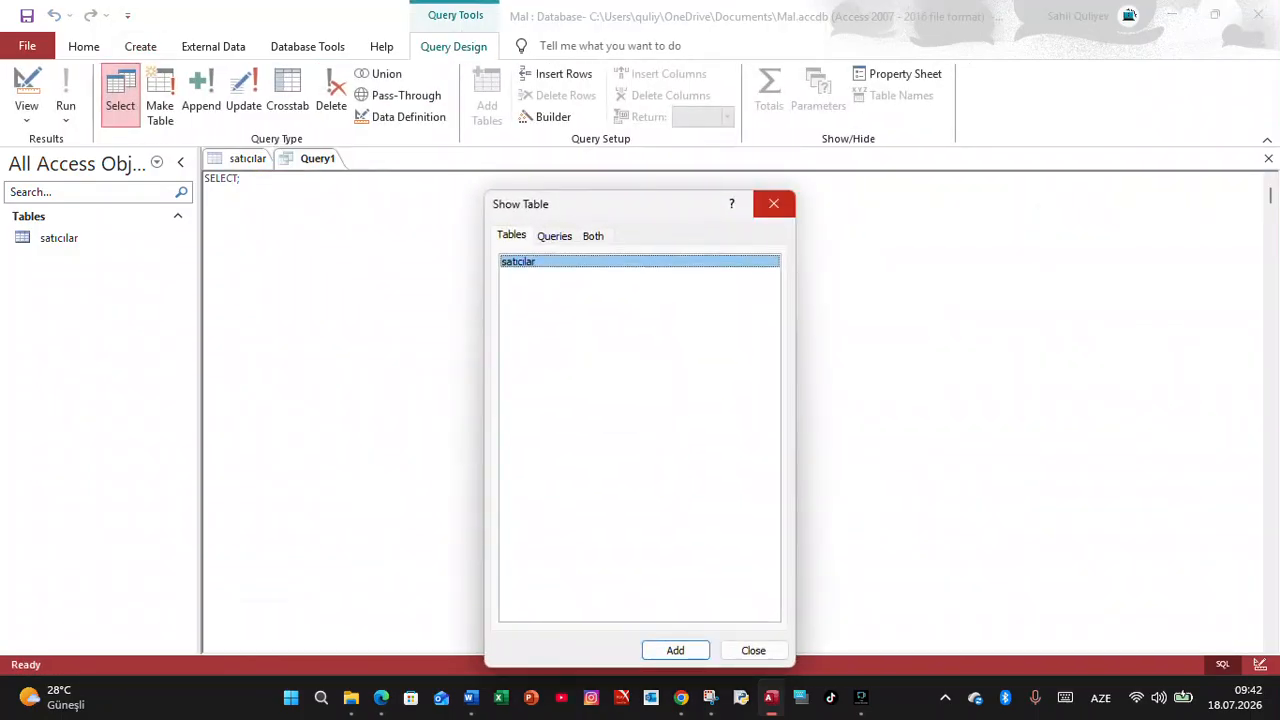
{"action": "left_click", "coordinate": [773, 203]}
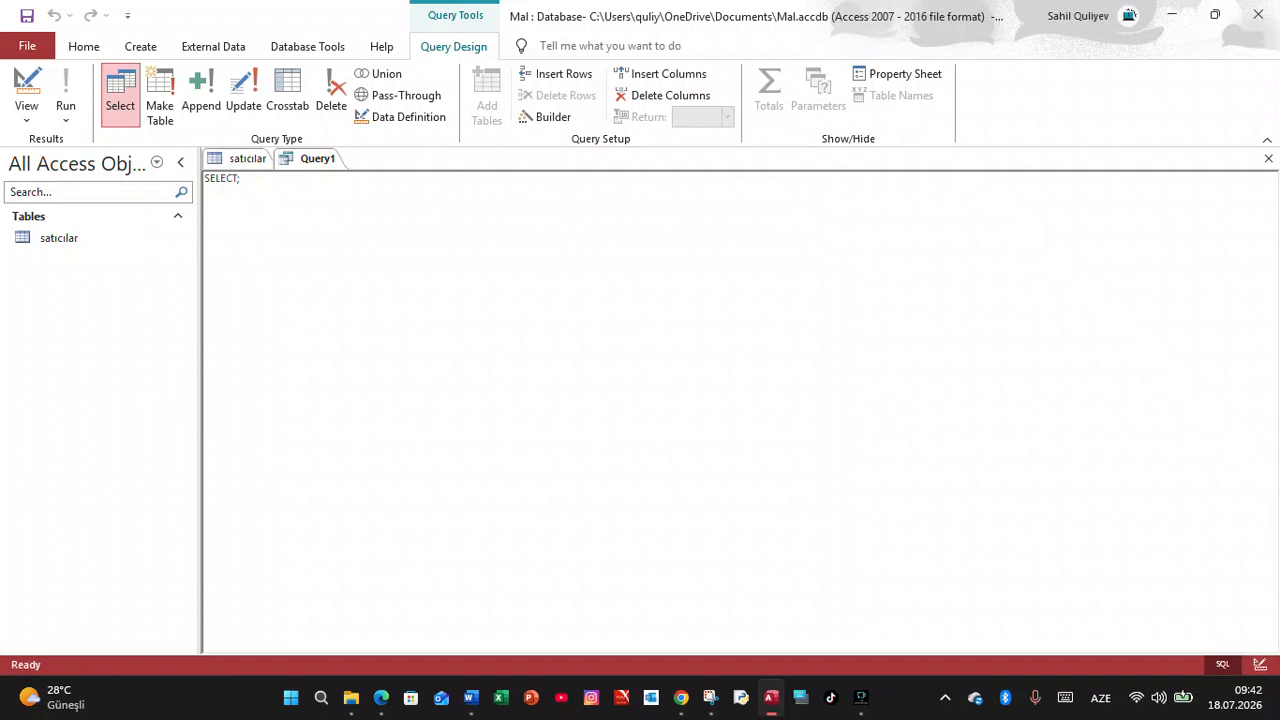
{"action": "left_click", "coordinate": [241, 178]}
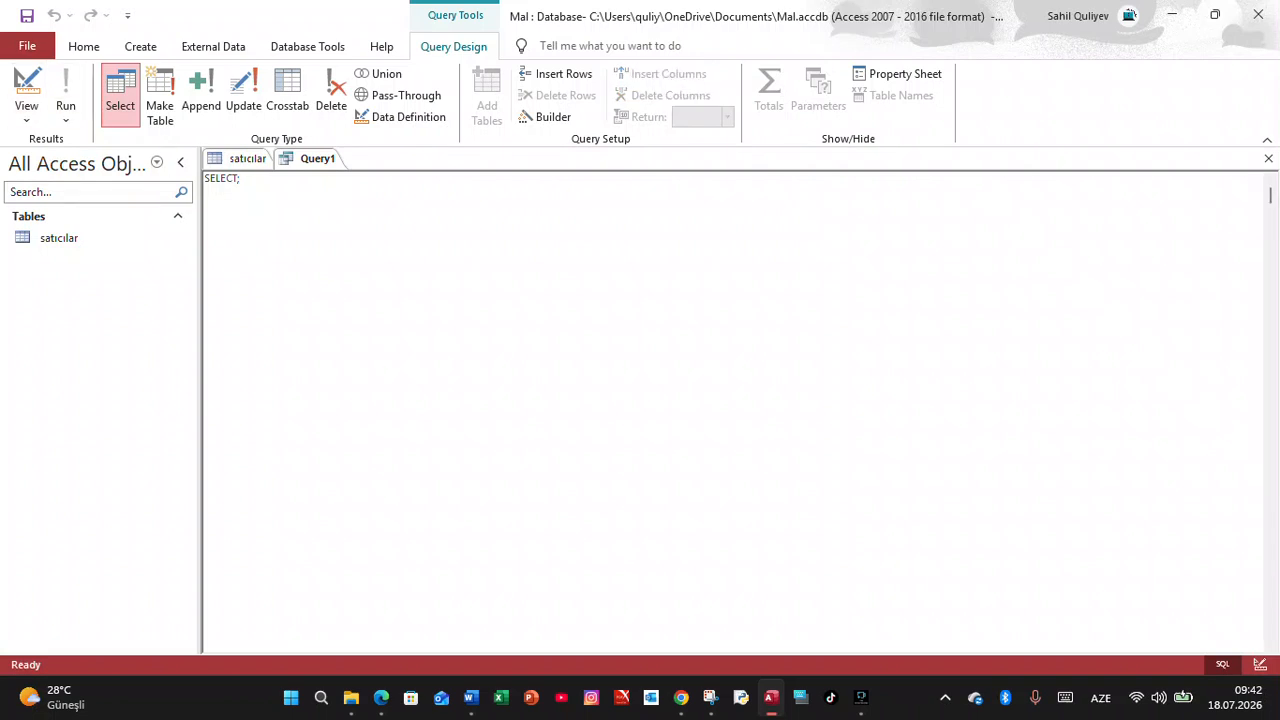
{"action": "key", "text": "BackSpace"}
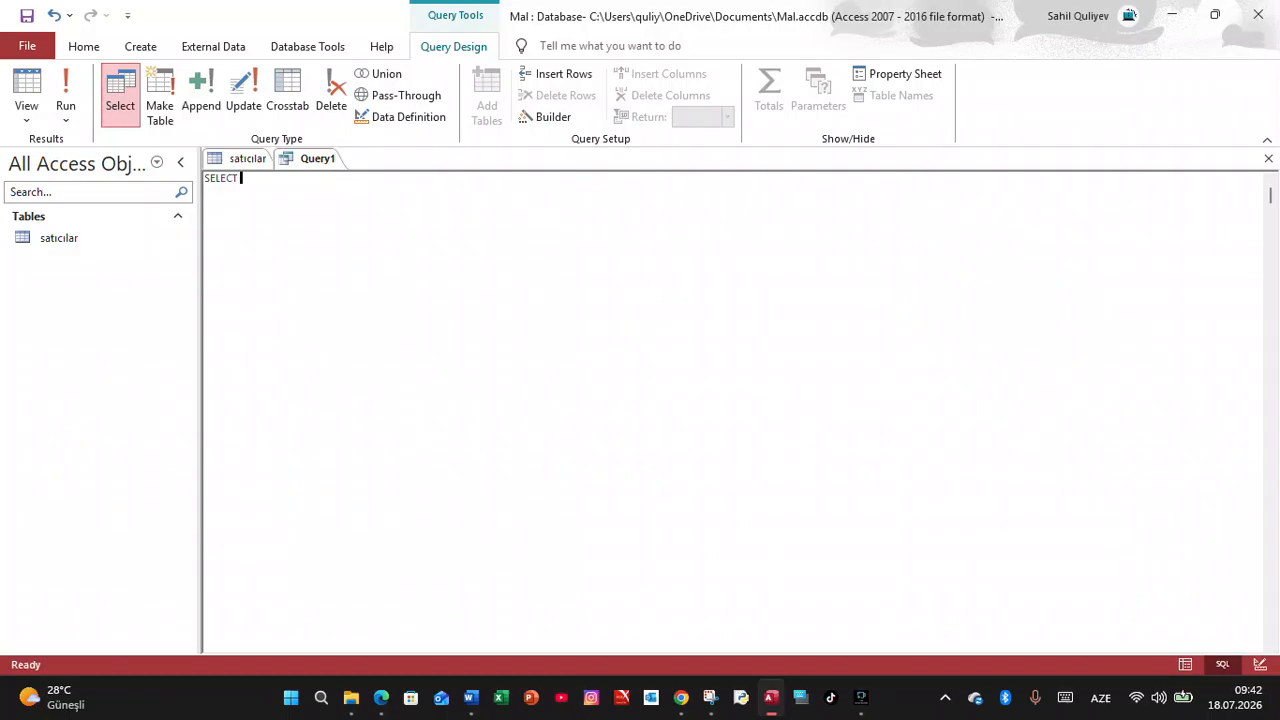
{"action": "key", "text": "BackSpace"}
{"action": "type", "text": ";"}
{"action": "key", "text": "BackSpace"}
- Read Sual 1 in the Word document, return to Access and write SELECT * and FROM satıcılar on separate lines
{"action": "key", "text": "alt+Tab"}
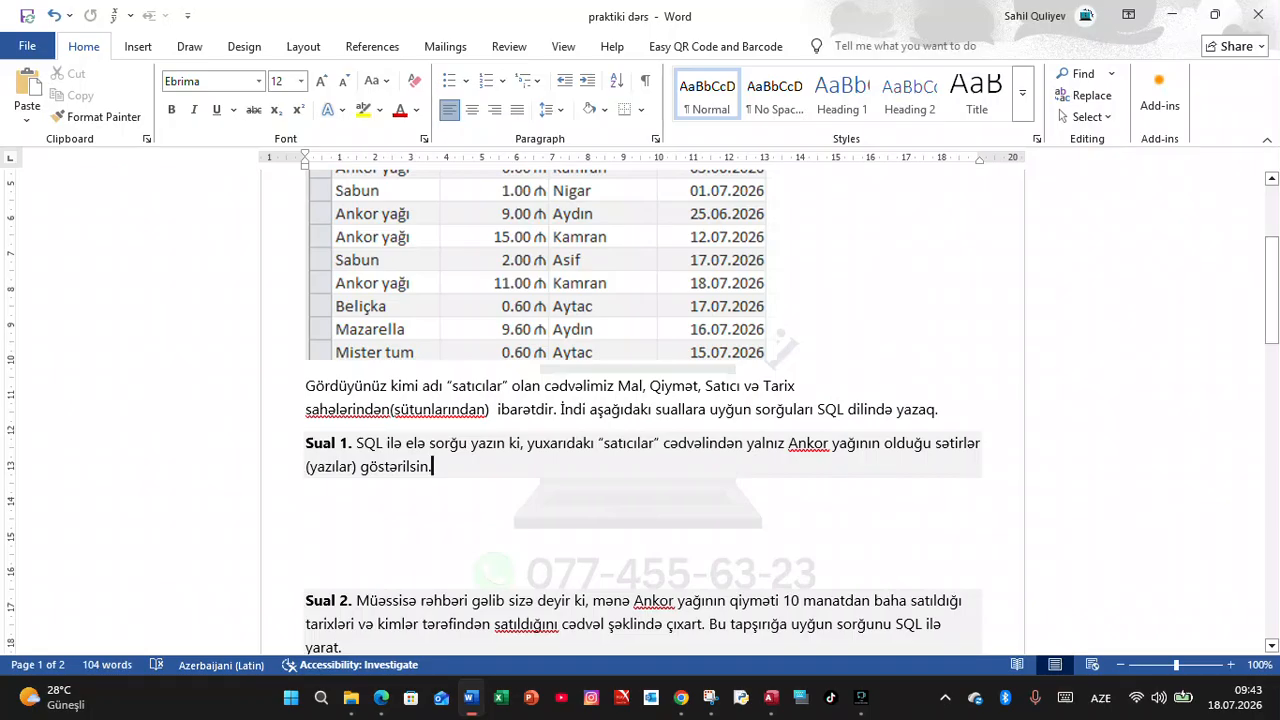
{"action": "scroll", "coordinate": [640, 410], "scroll_direction": "up", "scroll_amount": 3}
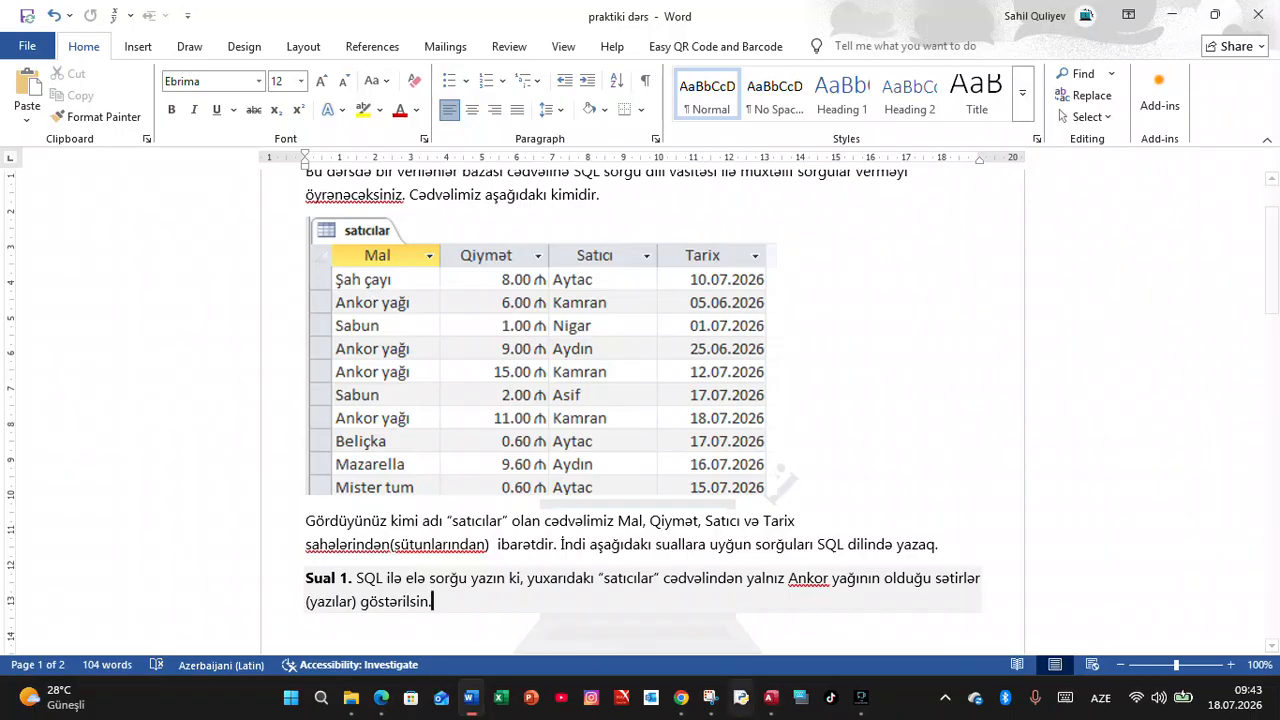
{"action": "key", "text": "alt+Tab"}
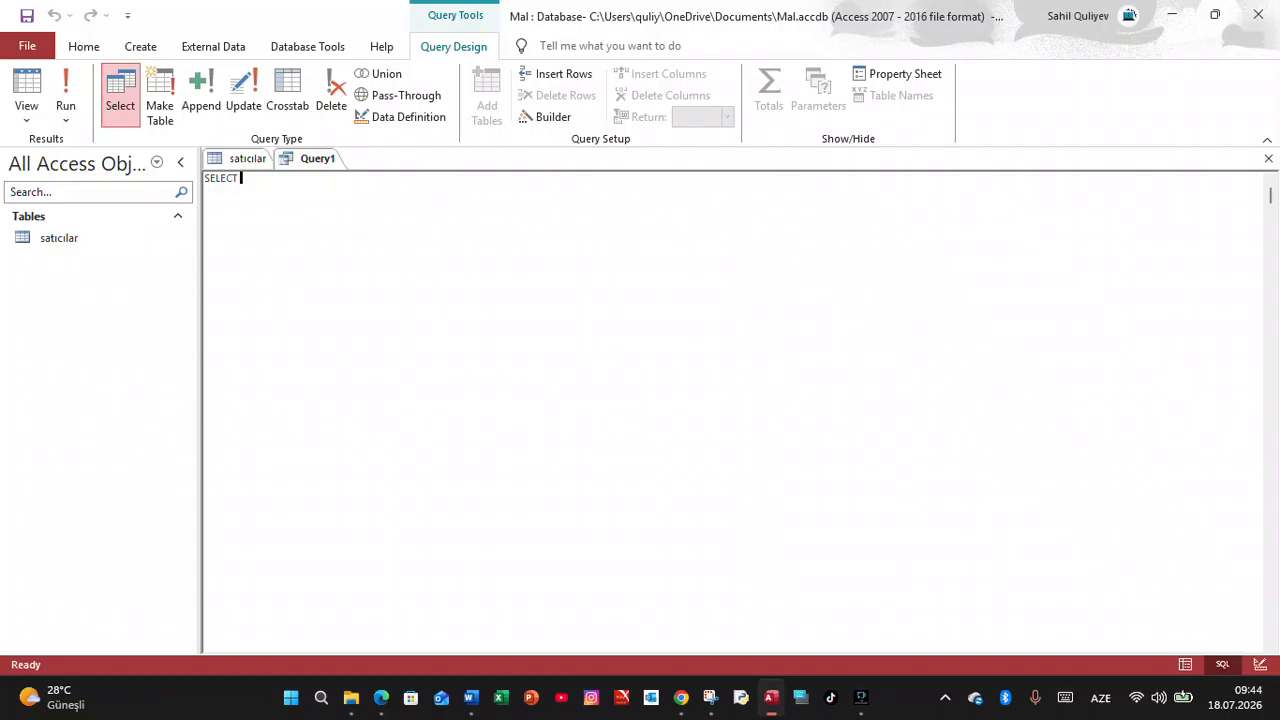
{"action": "type", "text": "*"}
{"action": "key", "text": "Return"}
{"action": "type", "text": "FROM"}
{"action": "type", "text": "satıcılar"}
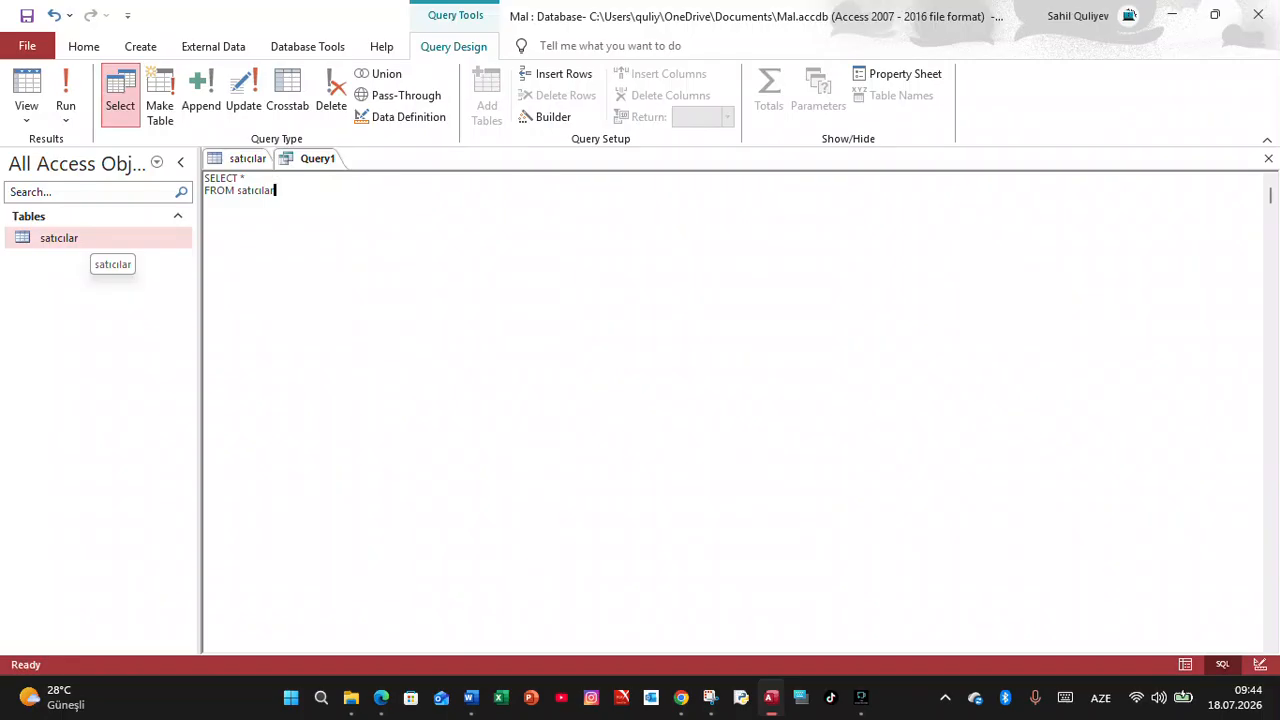
{"action": "key", "text": "Return"}
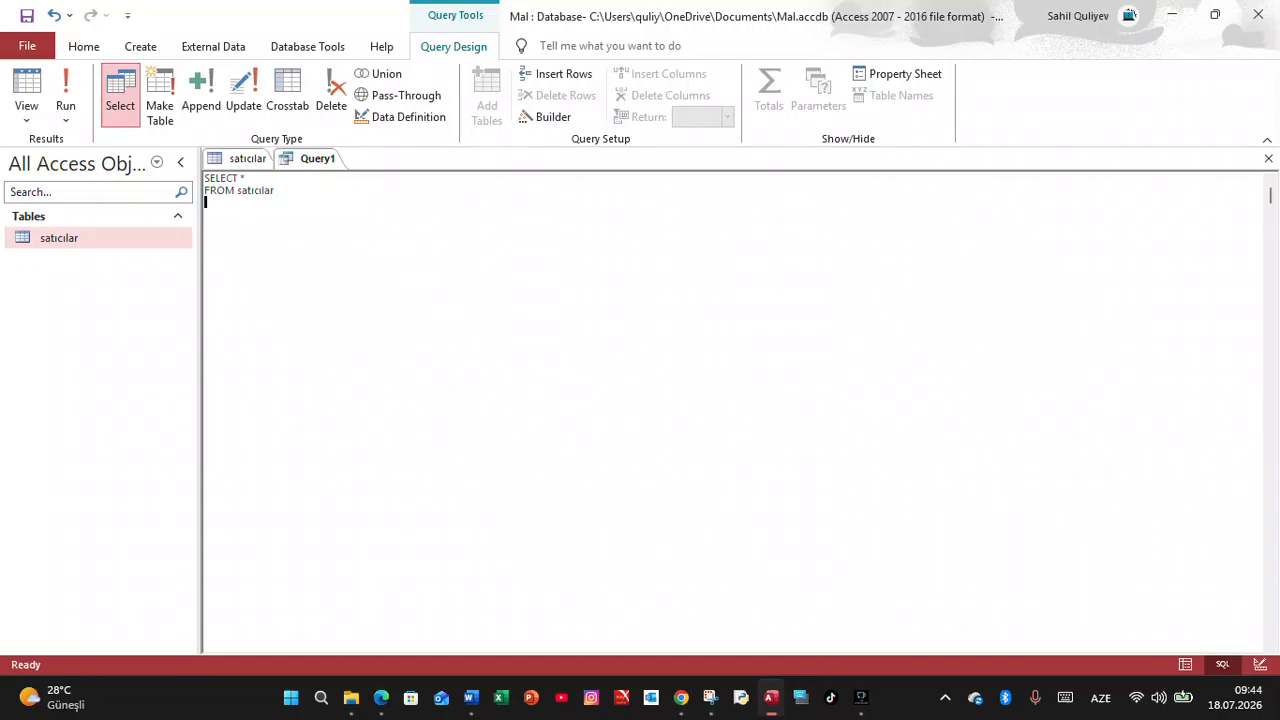
- Recheck Sual 1 in Word and, back in the Access query, add WHERE on a third line below the FROM clause
{"action": "left_click", "coordinate": [471, 698]}
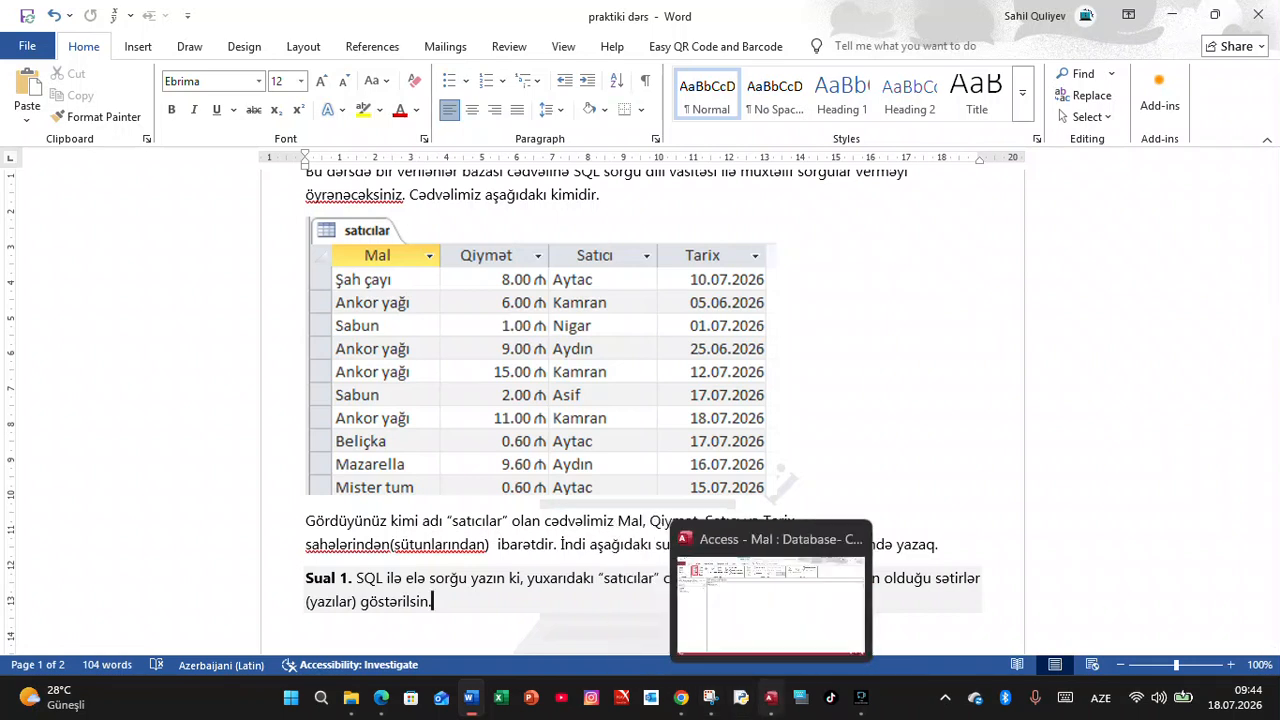
{"action": "left_click", "coordinate": [771, 698]}
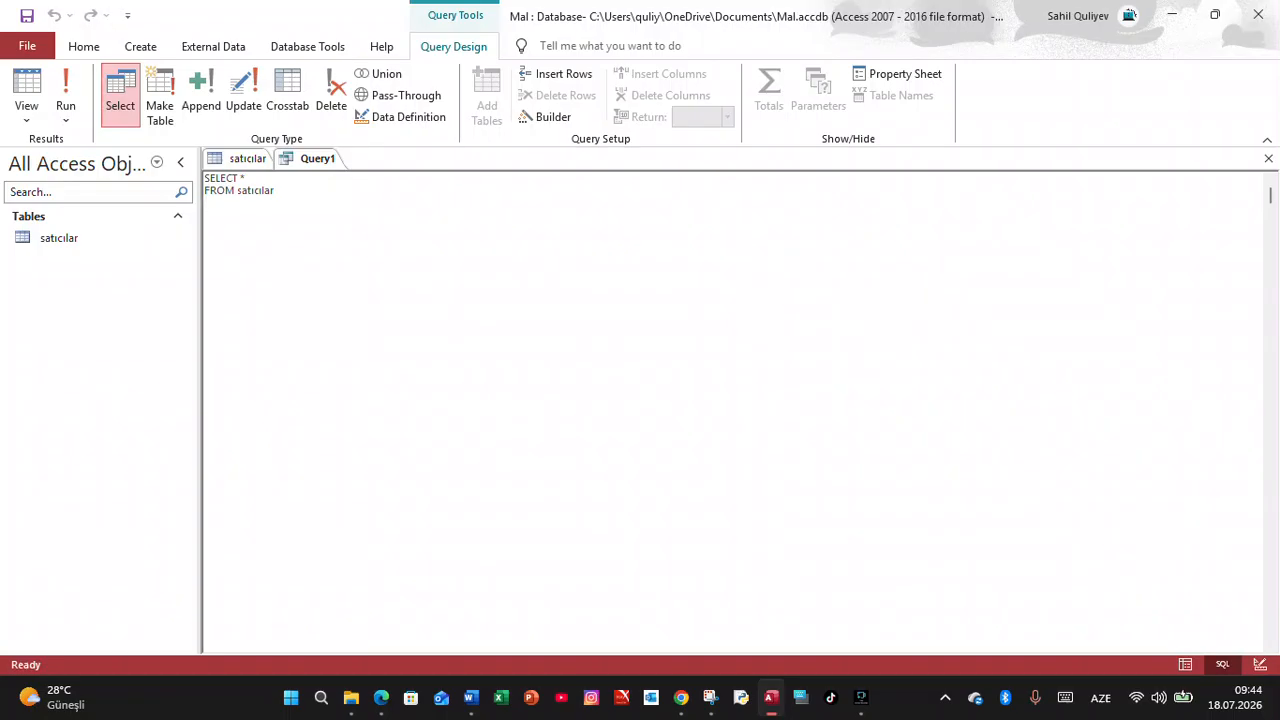
{"action": "key", "text": "super+space"}
{"action": "type", "text": "WHERE"}
{"action": "key", "text": "super+space"}
{"action": "left_click_drag", "start_coordinate": [246, 177], "coordinate": [206, 177]}
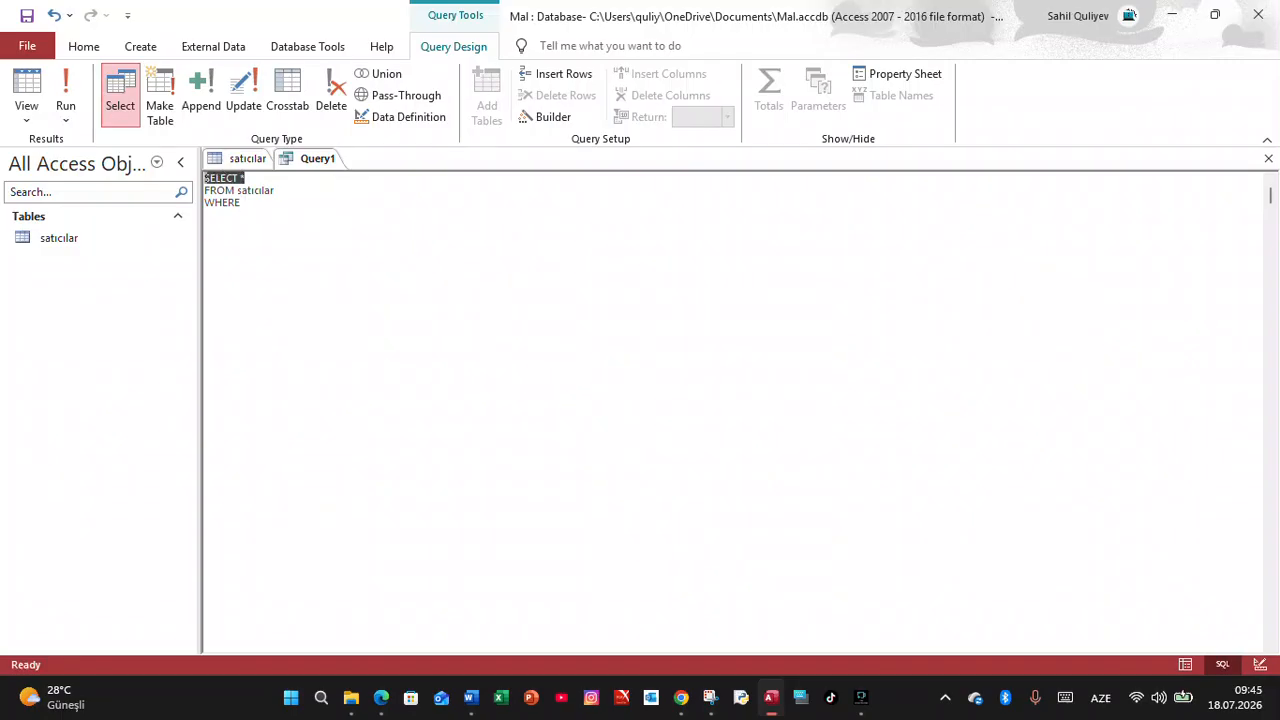
{"action": "left_click_drag", "start_coordinate": [275, 190], "coordinate": [206, 190]}
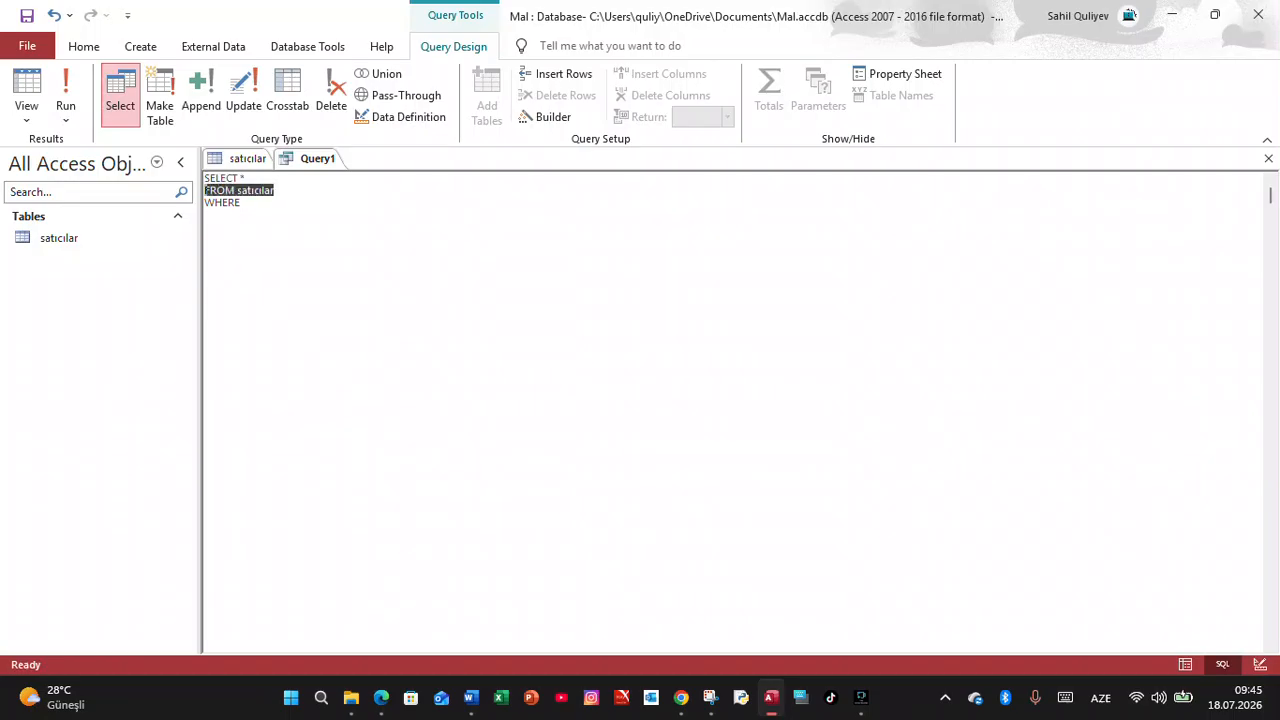
{"action": "left_click", "coordinate": [234, 178]}
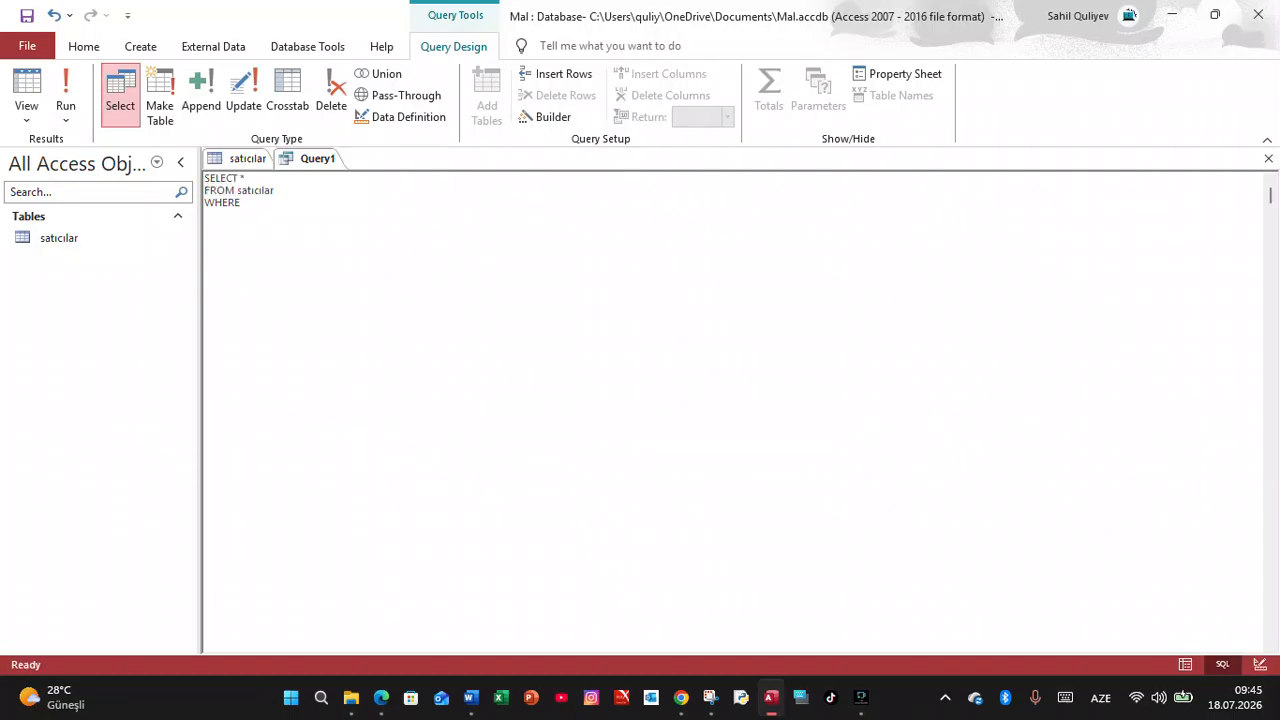
{"action": "key", "text": "Down"}
{"action": "key", "text": "Left"}
- Check the product name in the Word table and complete the Access query's WHERE clause with Mal = "Ankor yağı"
{"action": "left_click", "coordinate": [471, 697]}
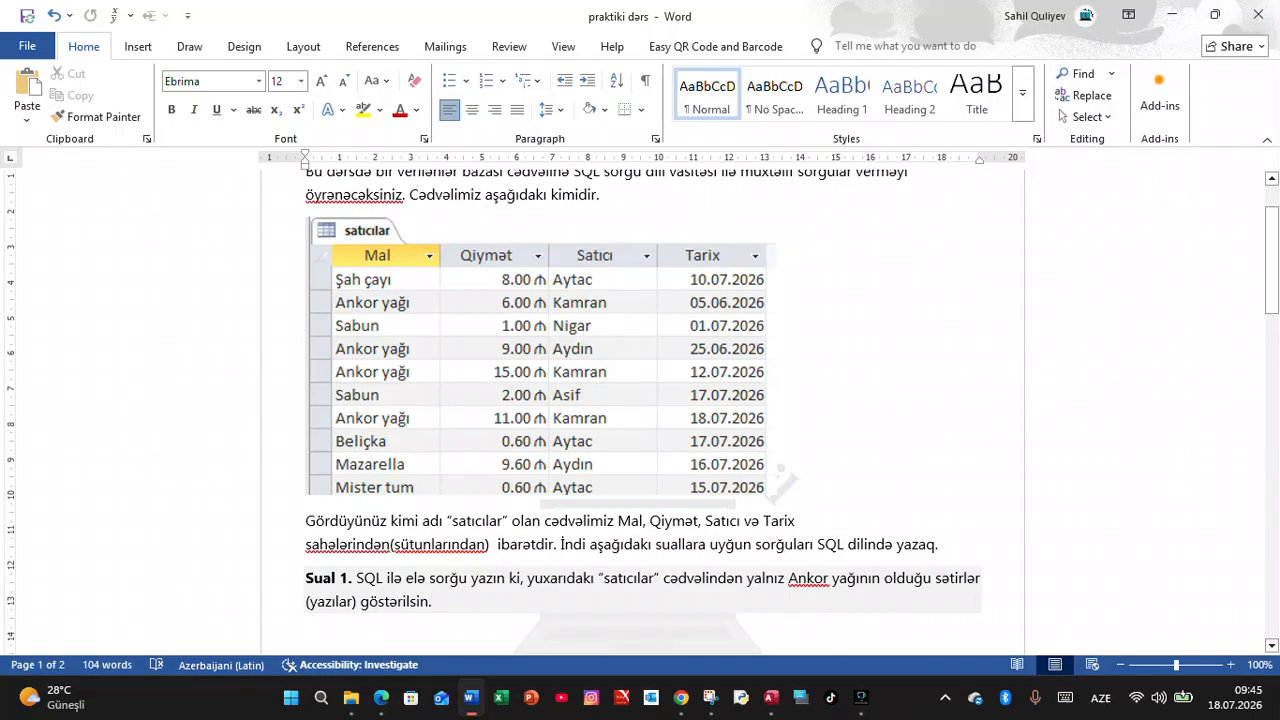
{"action": "left_click", "coordinate": [771, 698]}
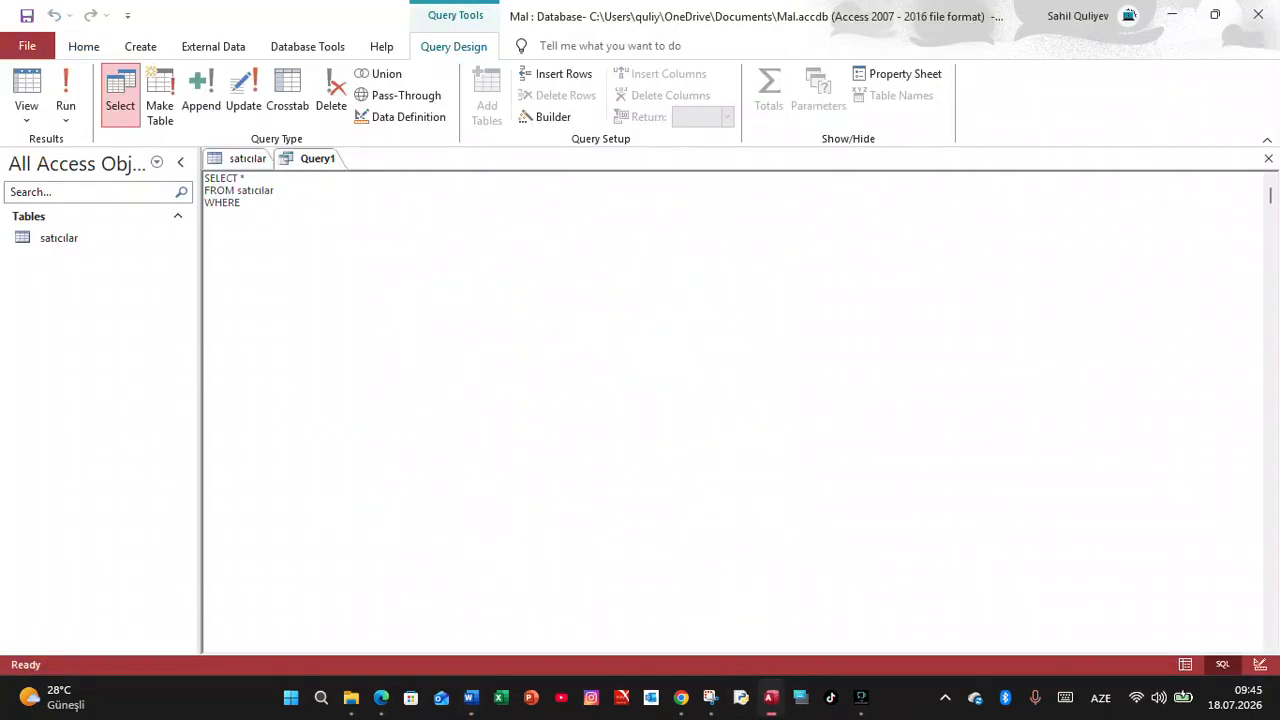
{"action": "type", "text": "Mal ="}
{"action": "type", "text": "\"Ankor yağı\""}
{"action": "key", "text": "Return"}
{"action": "key", "text": "super+plus"}
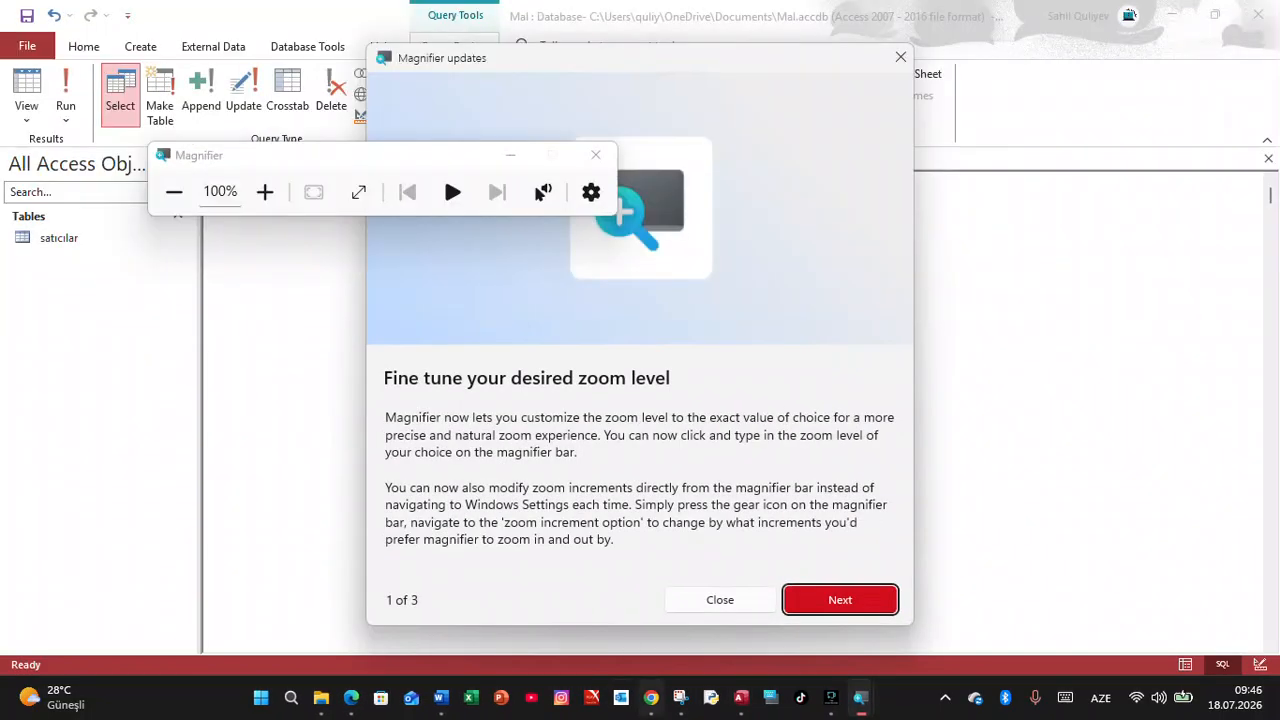
{"action": "left_click", "coordinate": [722, 597]}
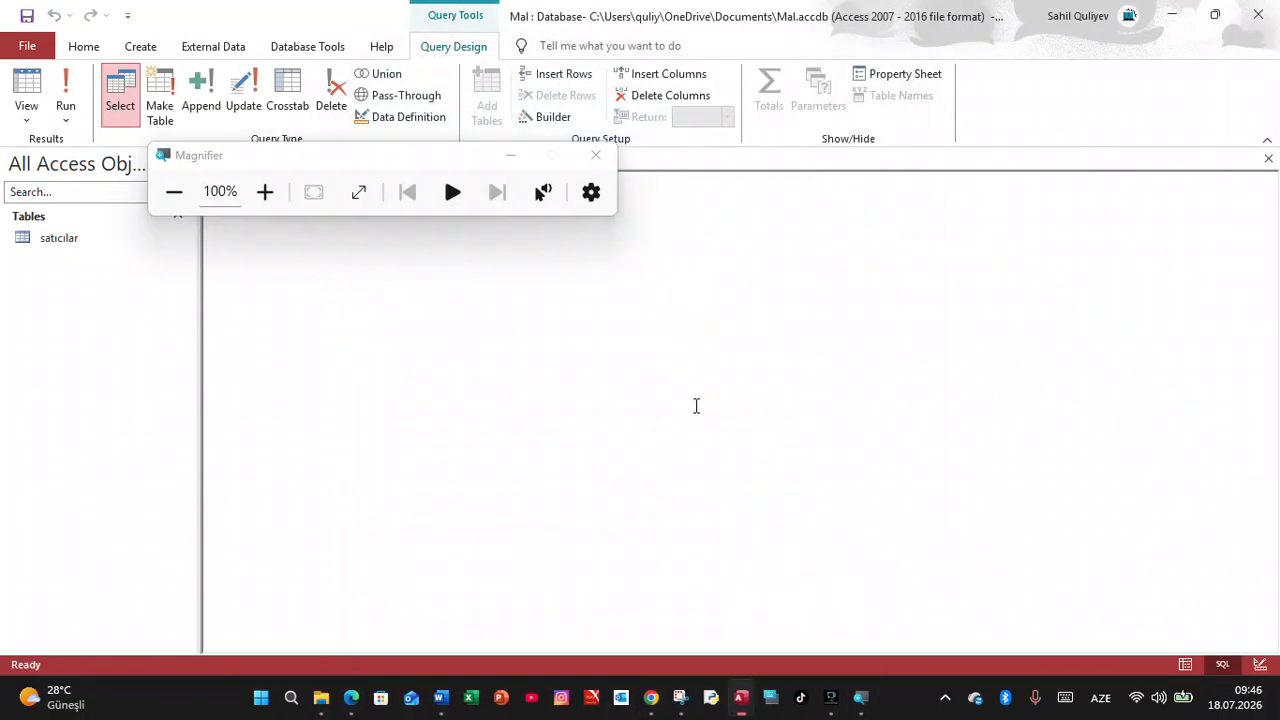
{"action": "left_click", "coordinate": [595, 155]}
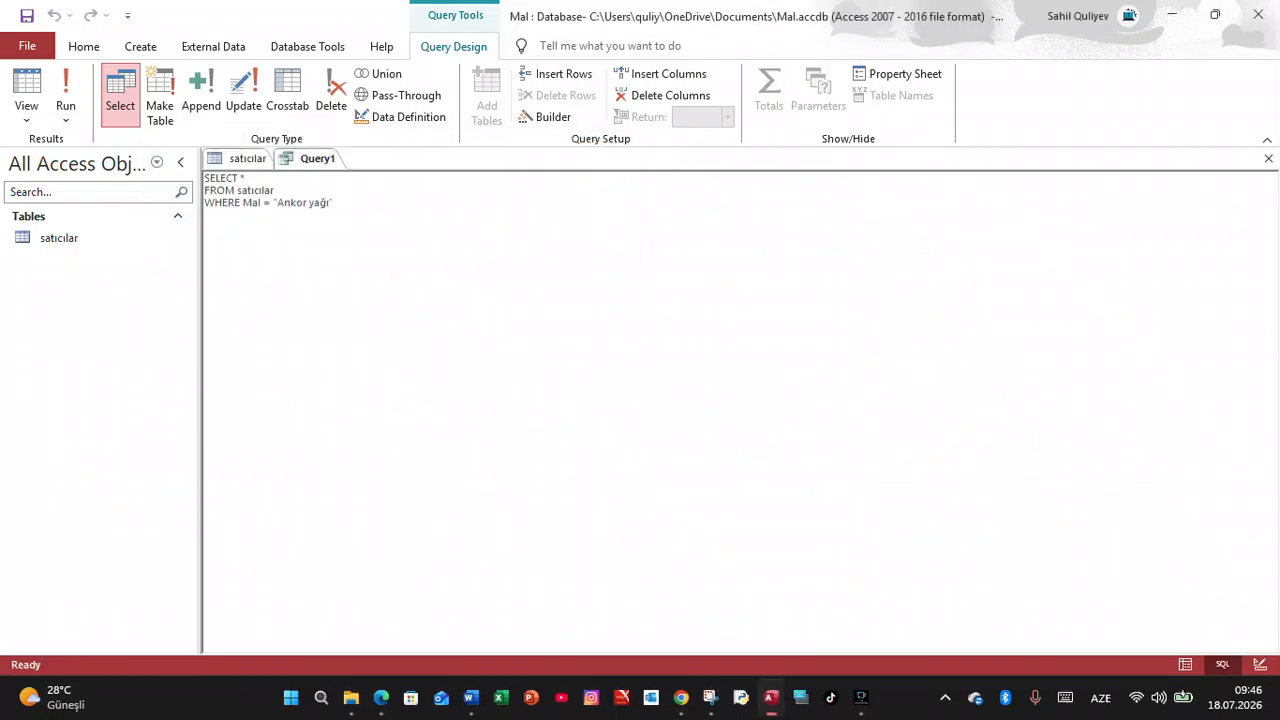
- Run the Ankor yağı query and compare its rows with the source table and Sual 1 in the Word document
{"action": "mouse_move", "coordinate": [861, 697]}
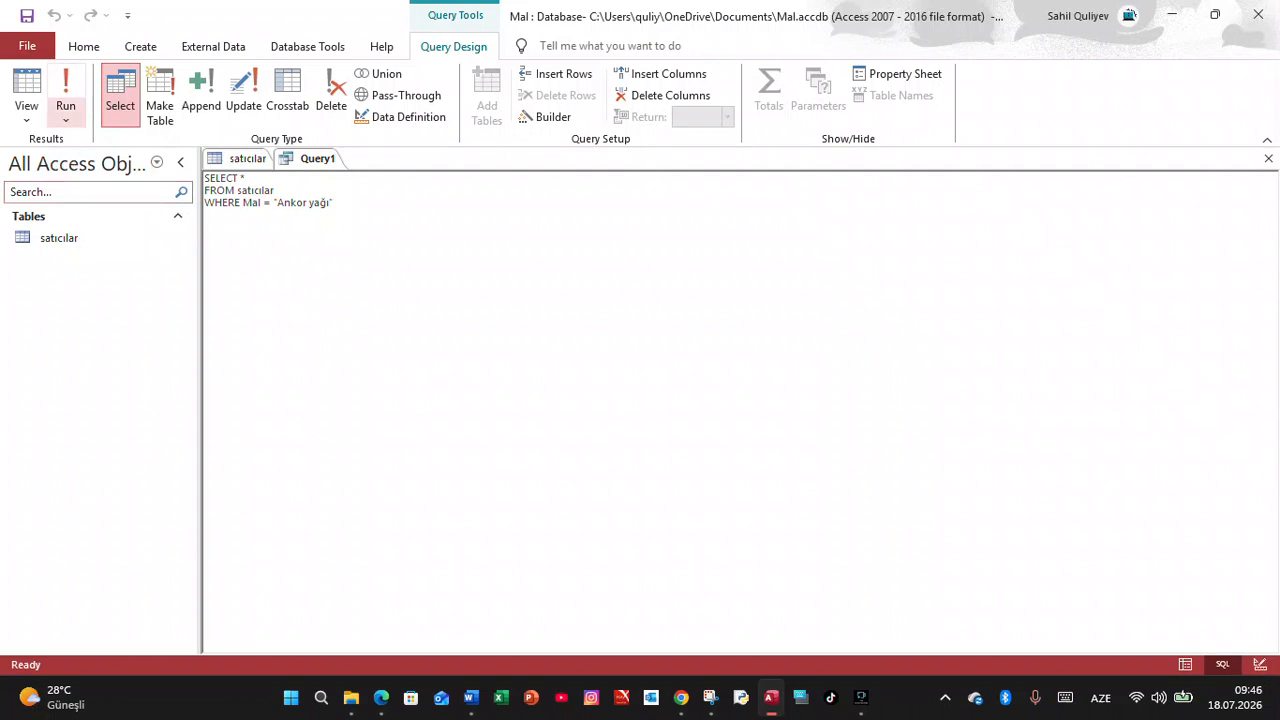
{"action": "left_click", "coordinate": [65, 95]}
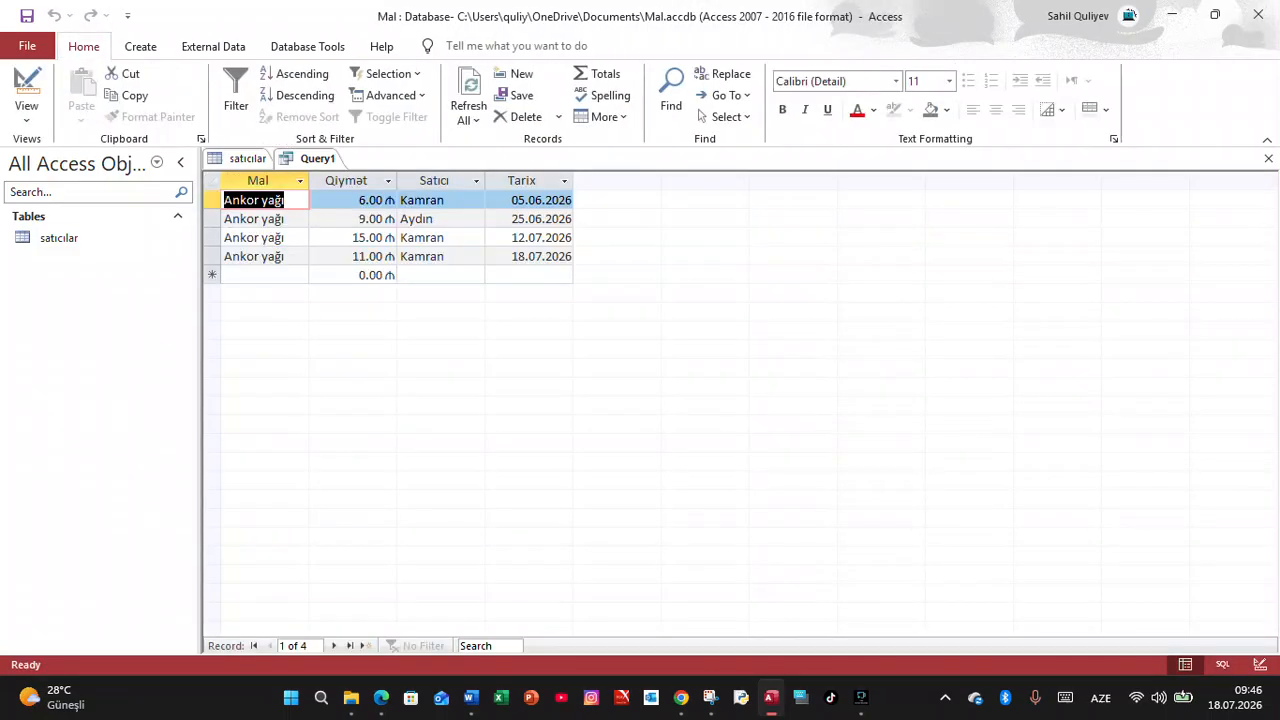
{"action": "left_click", "coordinate": [264, 275]}
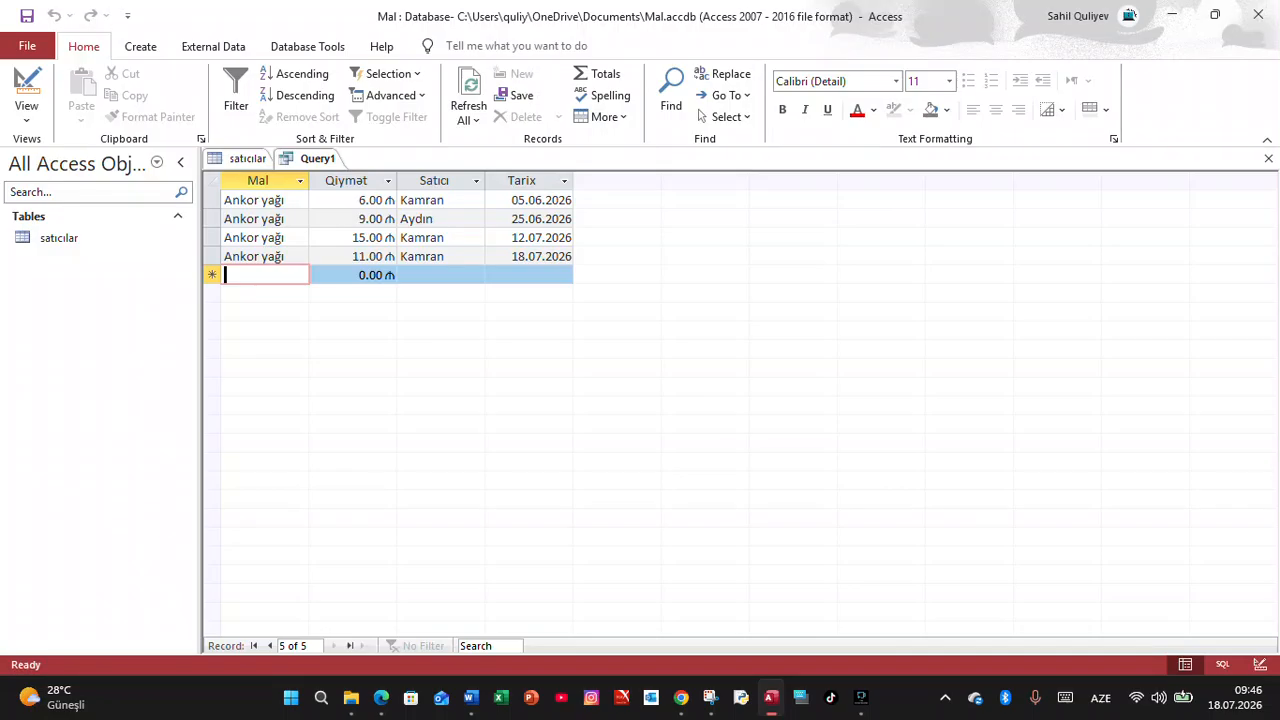
{"action": "left_click", "coordinate": [471, 698]}
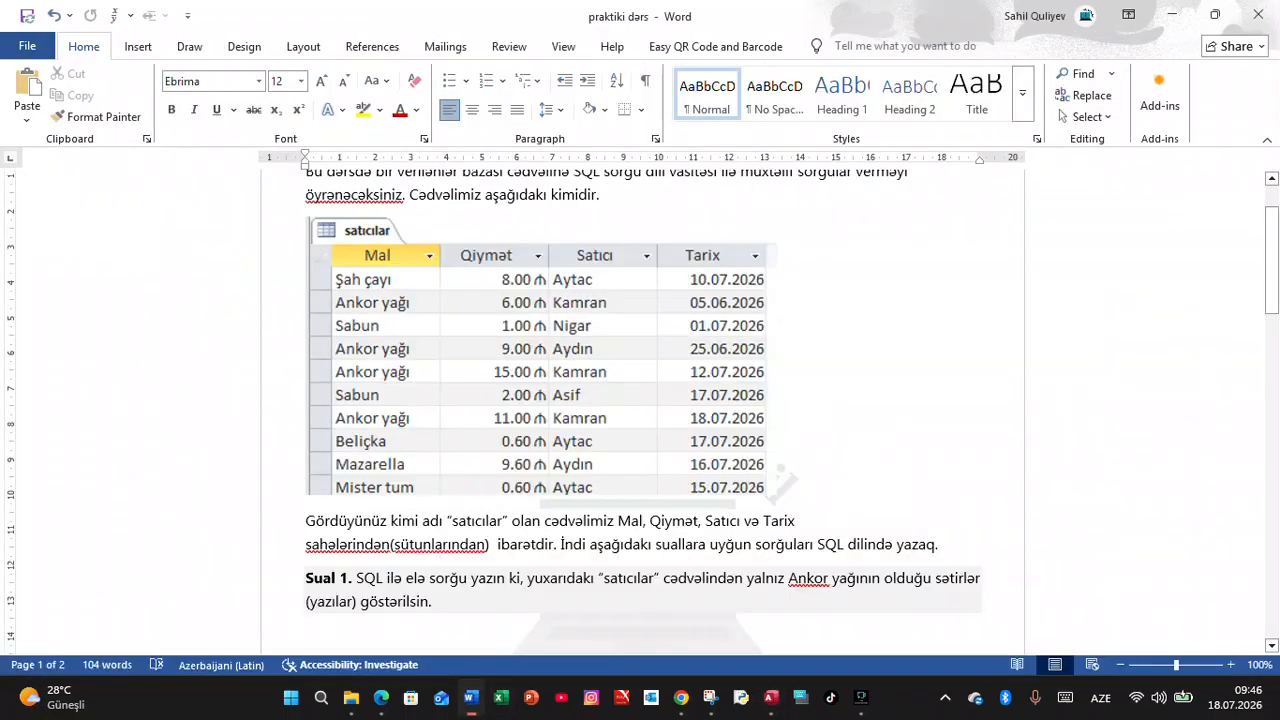
{"action": "left_click", "coordinate": [771, 698]}
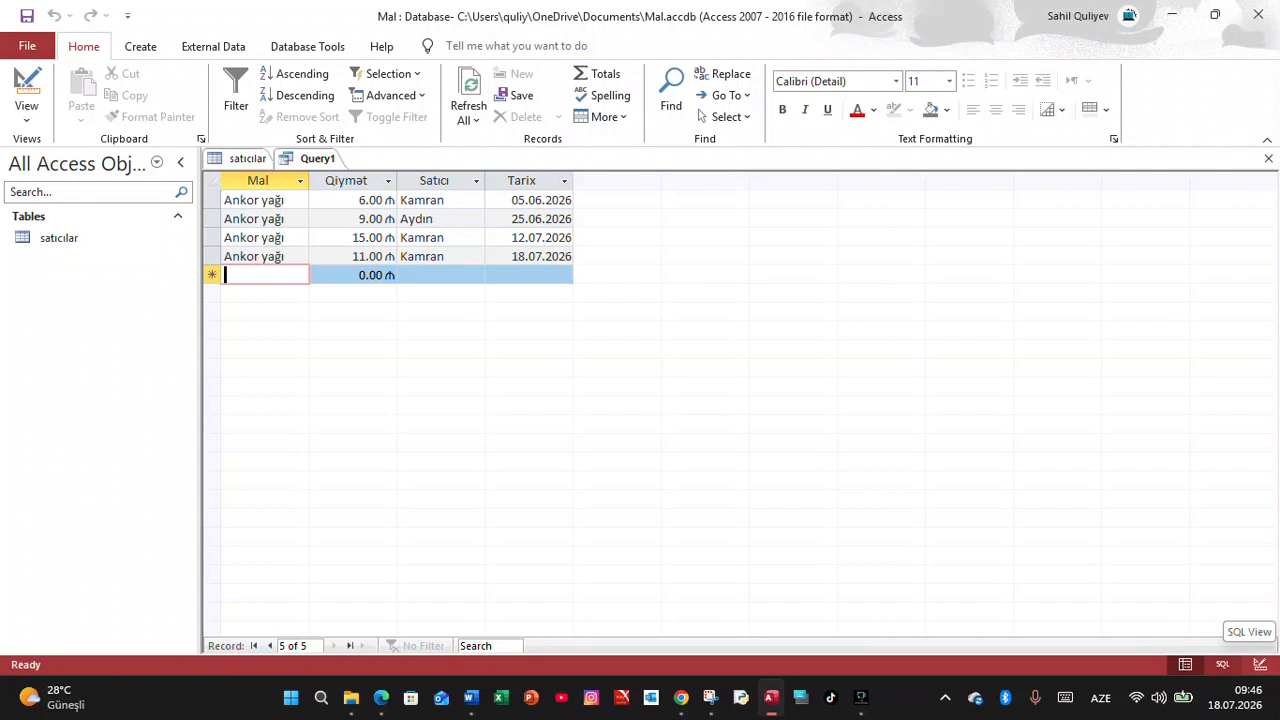
- Return to the query's SQL code to review the SELECT line and run the query again
{"action": "left_click", "coordinate": [1222, 664]}
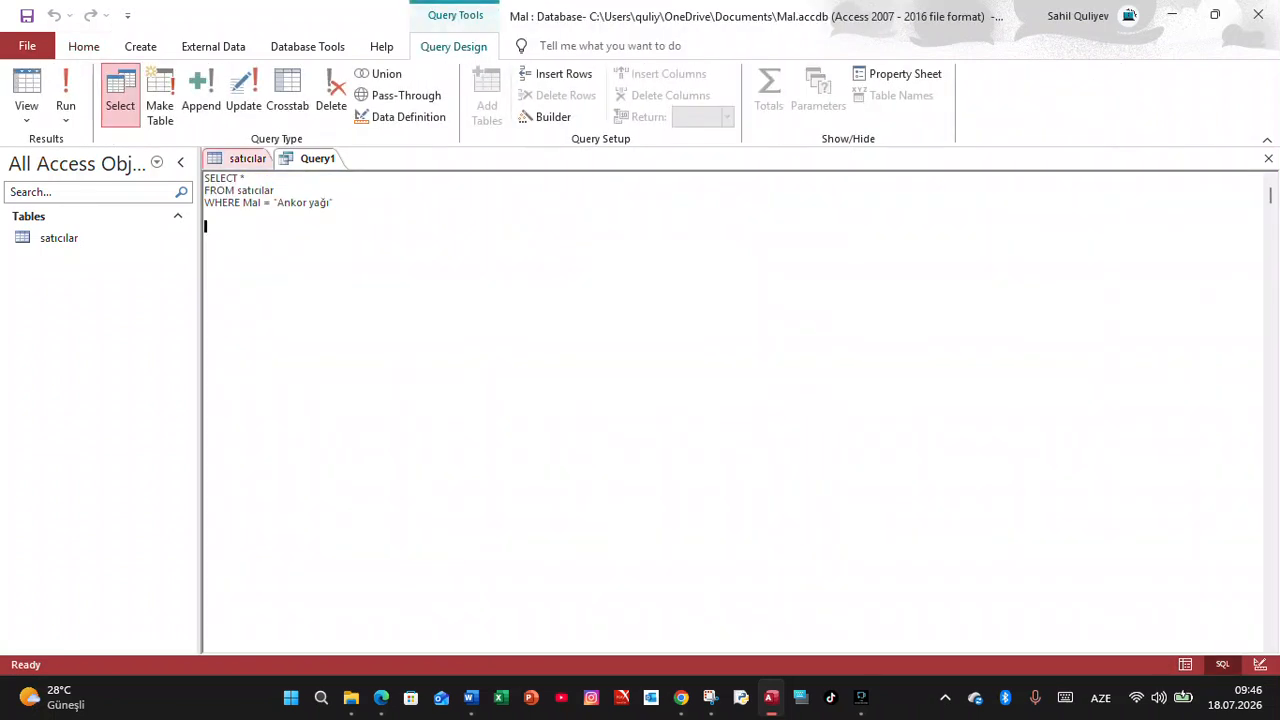
{"action": "left_click", "coordinate": [246, 178]}
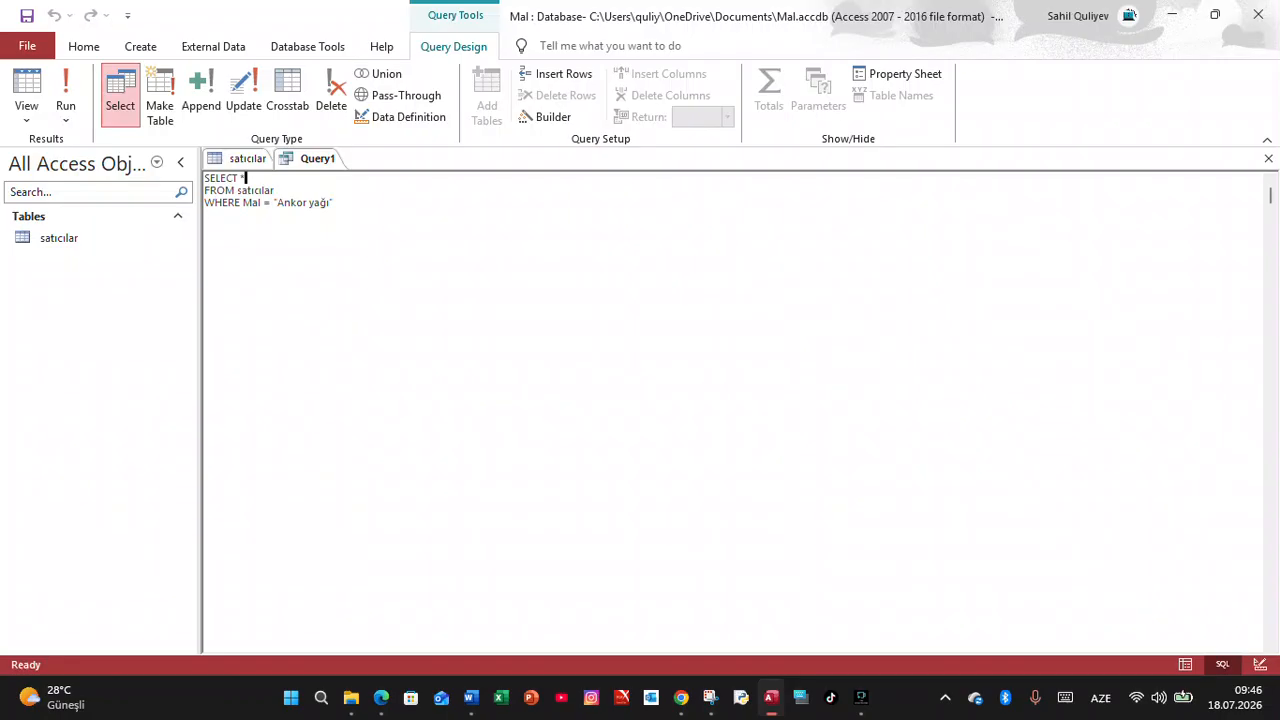
{"action": "left_click", "coordinate": [65, 95]}
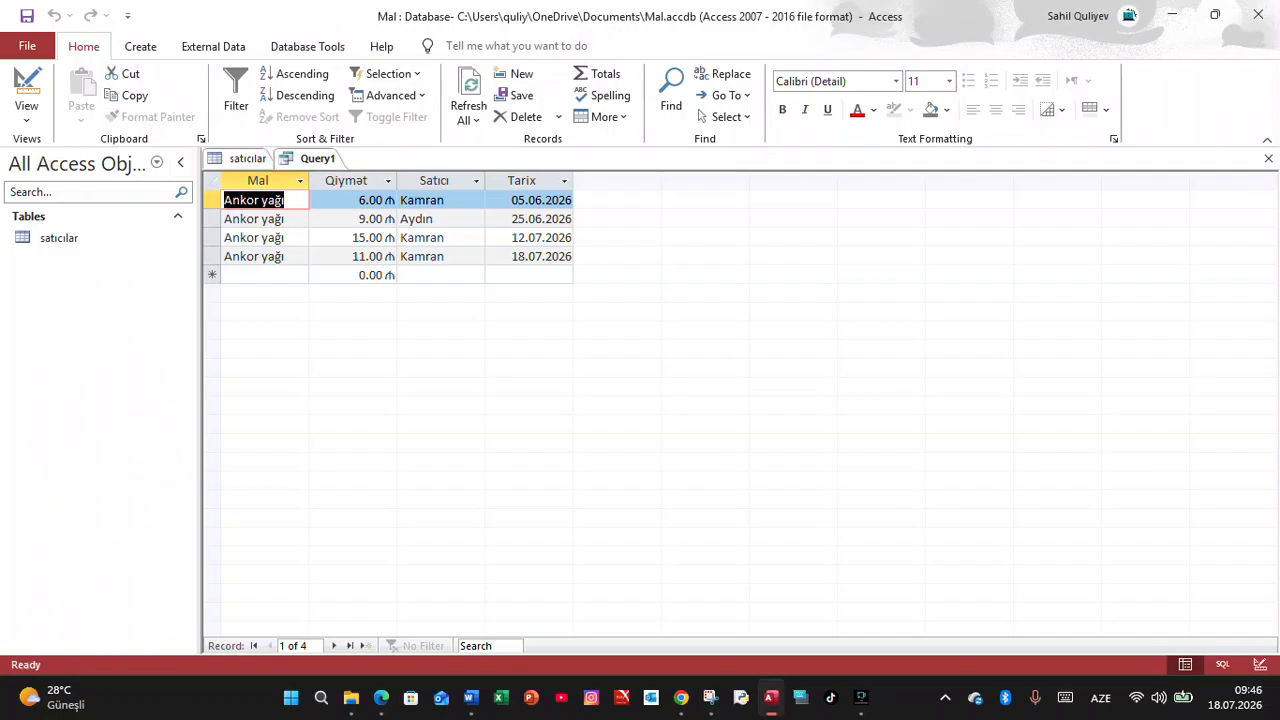
- Compare the Ankor yağı query's column order with the satıcılar table, check its SQL code and run the query again
{"action": "left_click", "coordinate": [247, 158]}
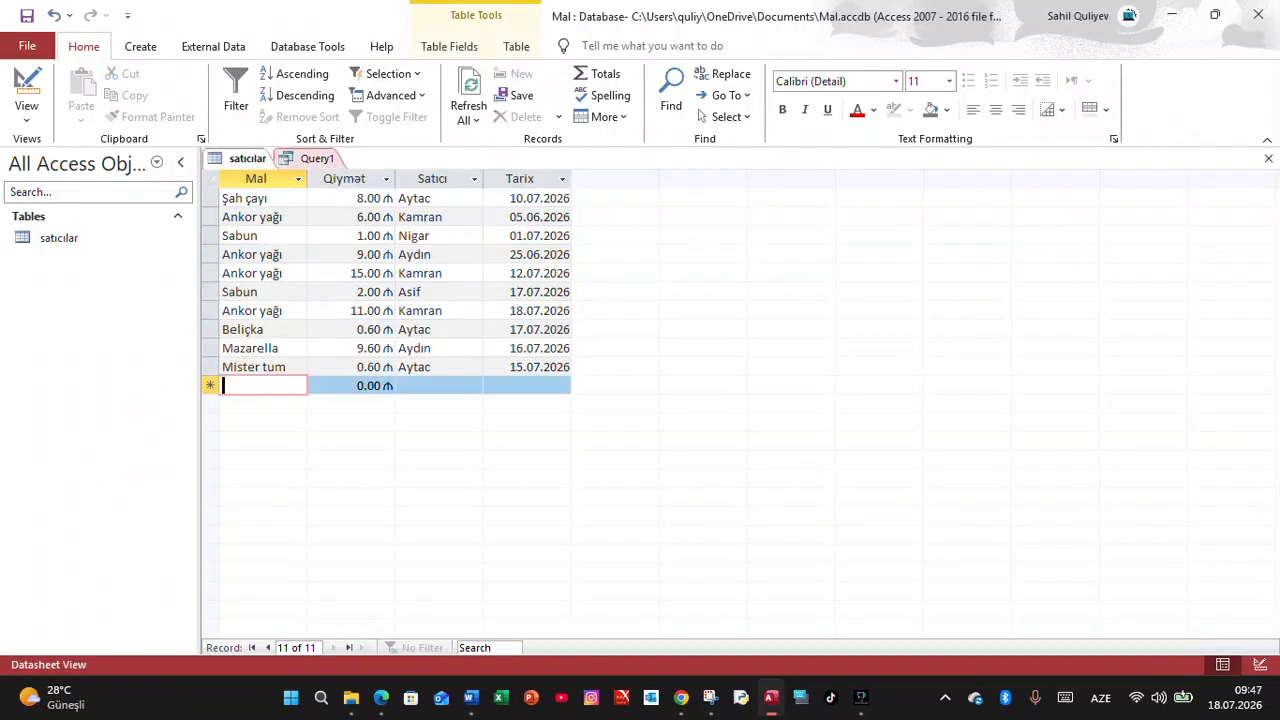
{"action": "left_click", "coordinate": [317, 158]}
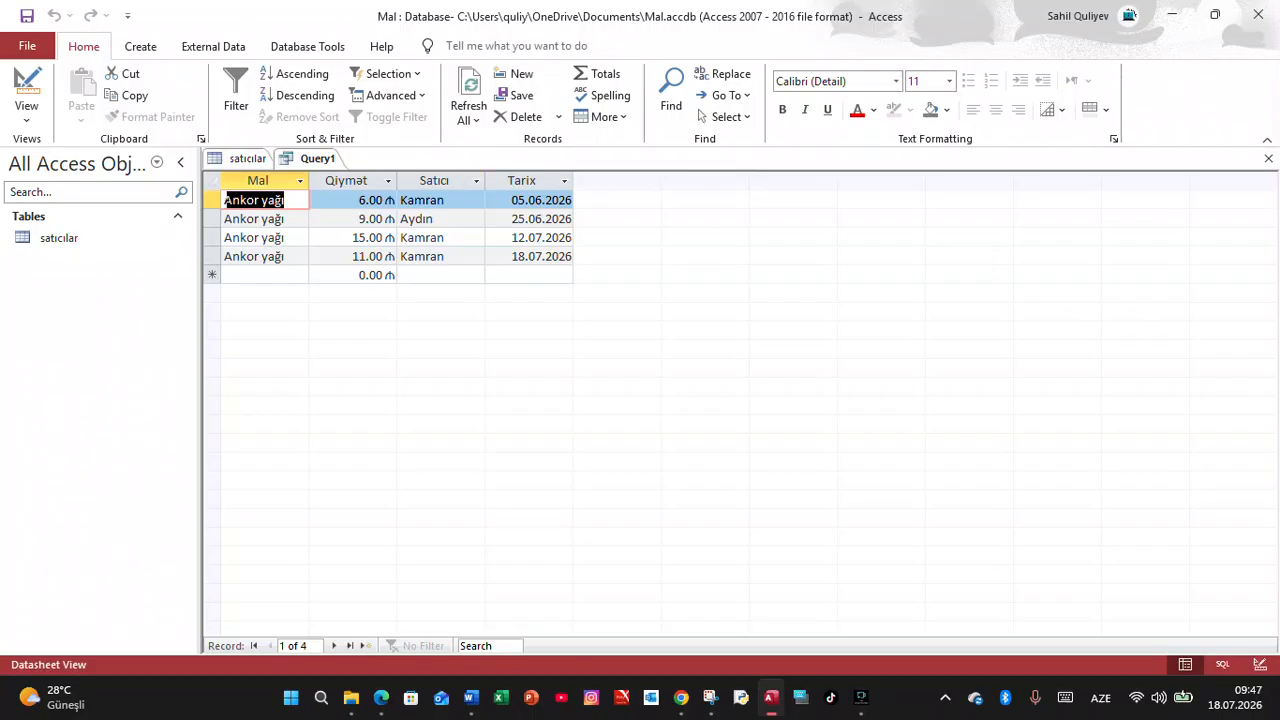
{"action": "right_click", "coordinate": [317, 159]}
{"action": "left_click", "coordinate": [264, 200]}
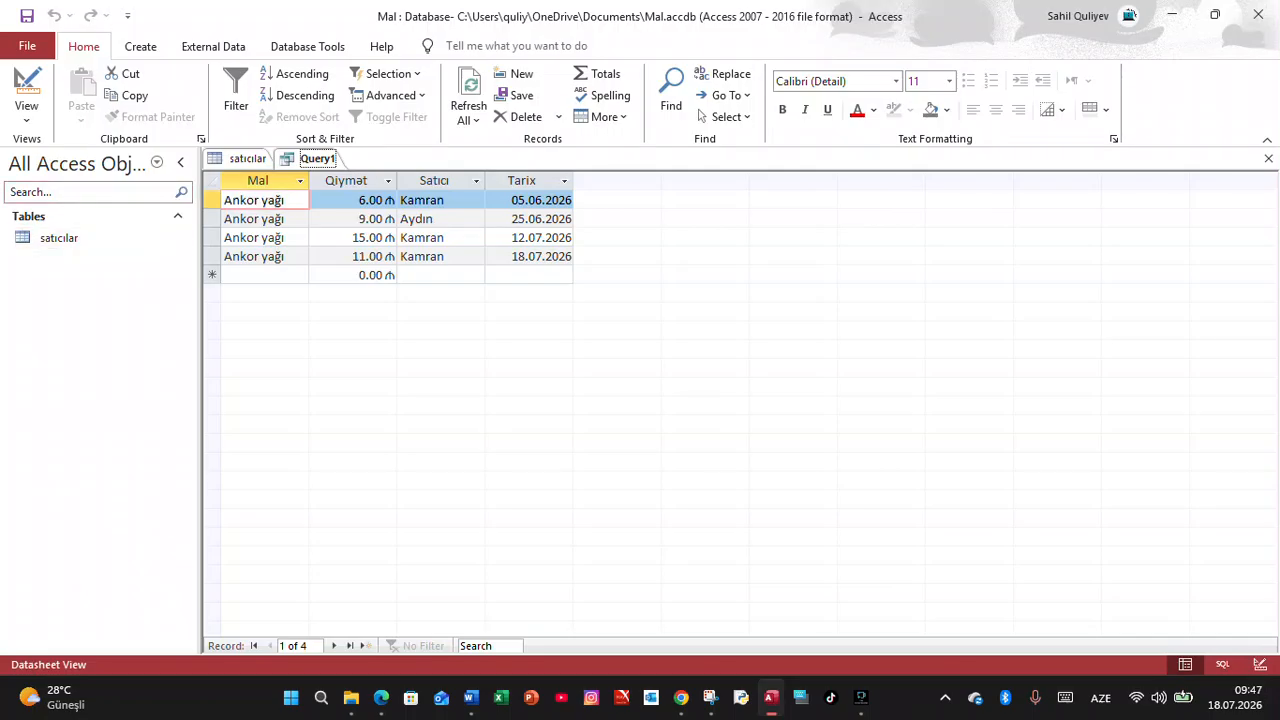
{"action": "left_click", "coordinate": [1223, 664]}
{"action": "left_click", "coordinate": [67, 90]}
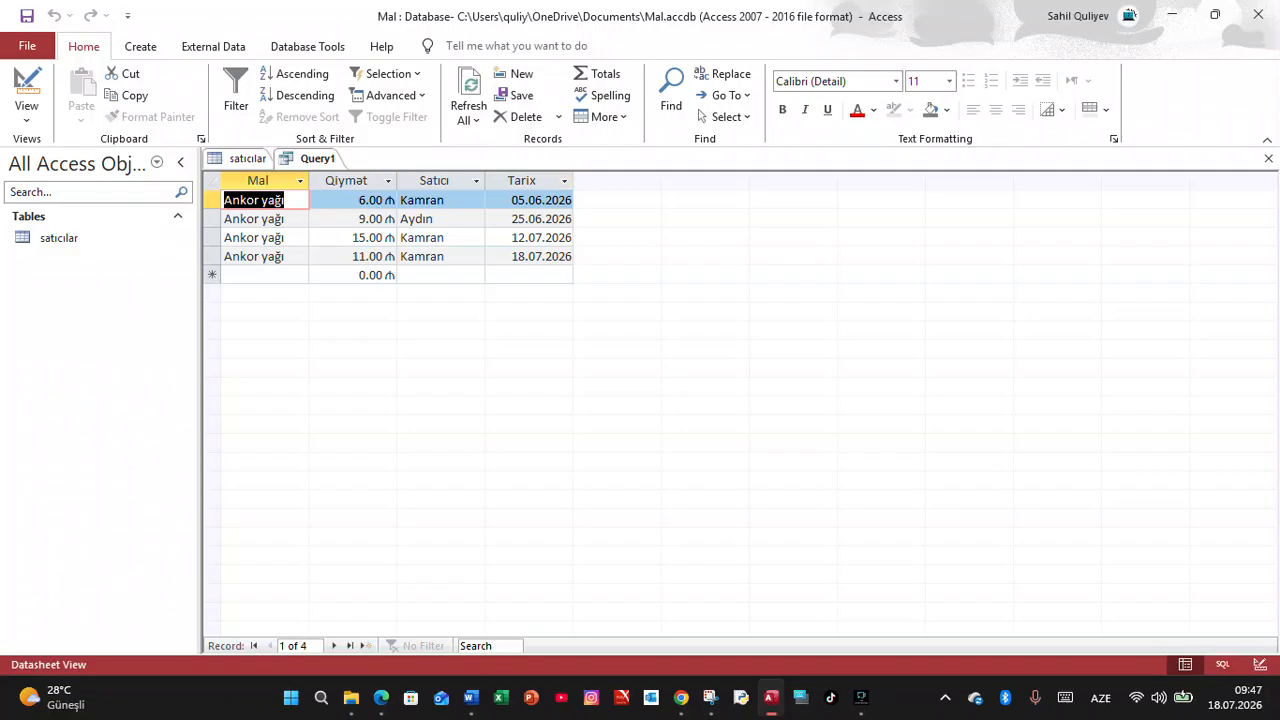
- Return to the query's SQL code and replace the asterisk in the SELECT line with Mal, Satıcı, Qiymət, Tarix
{"action": "left_click", "coordinate": [1222, 664]}
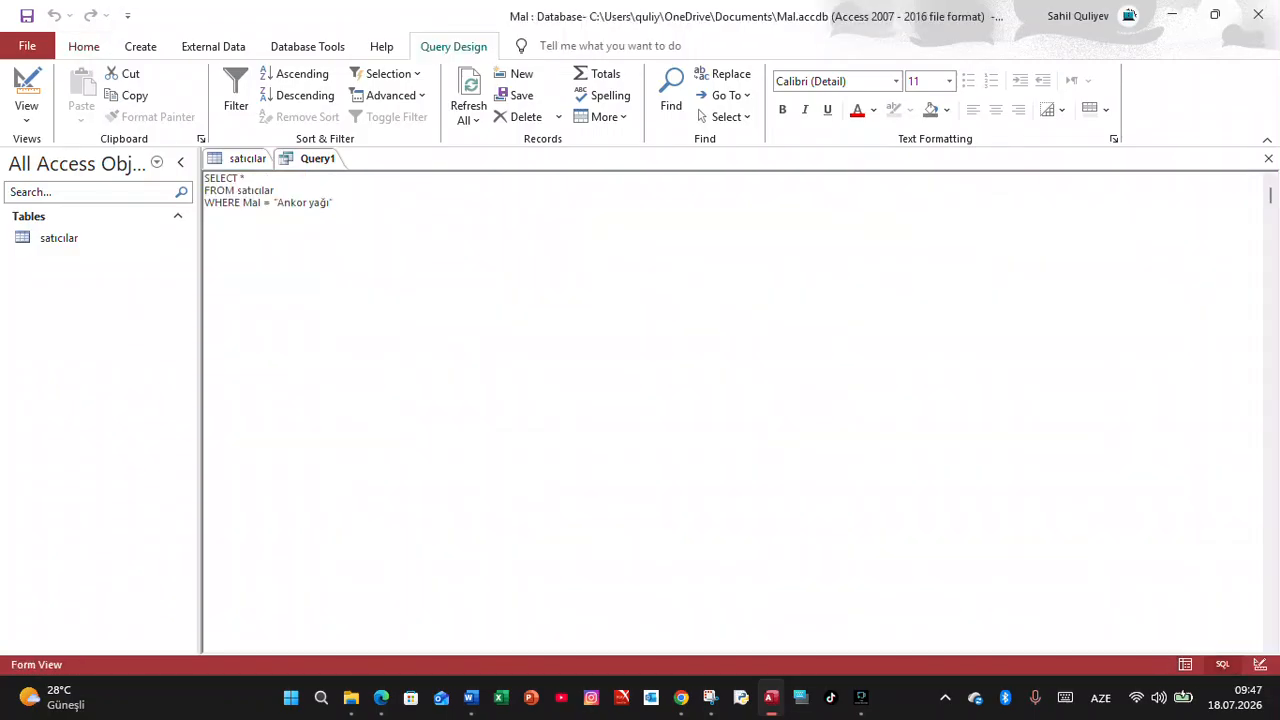
{"action": "left_click", "coordinate": [246, 178]}
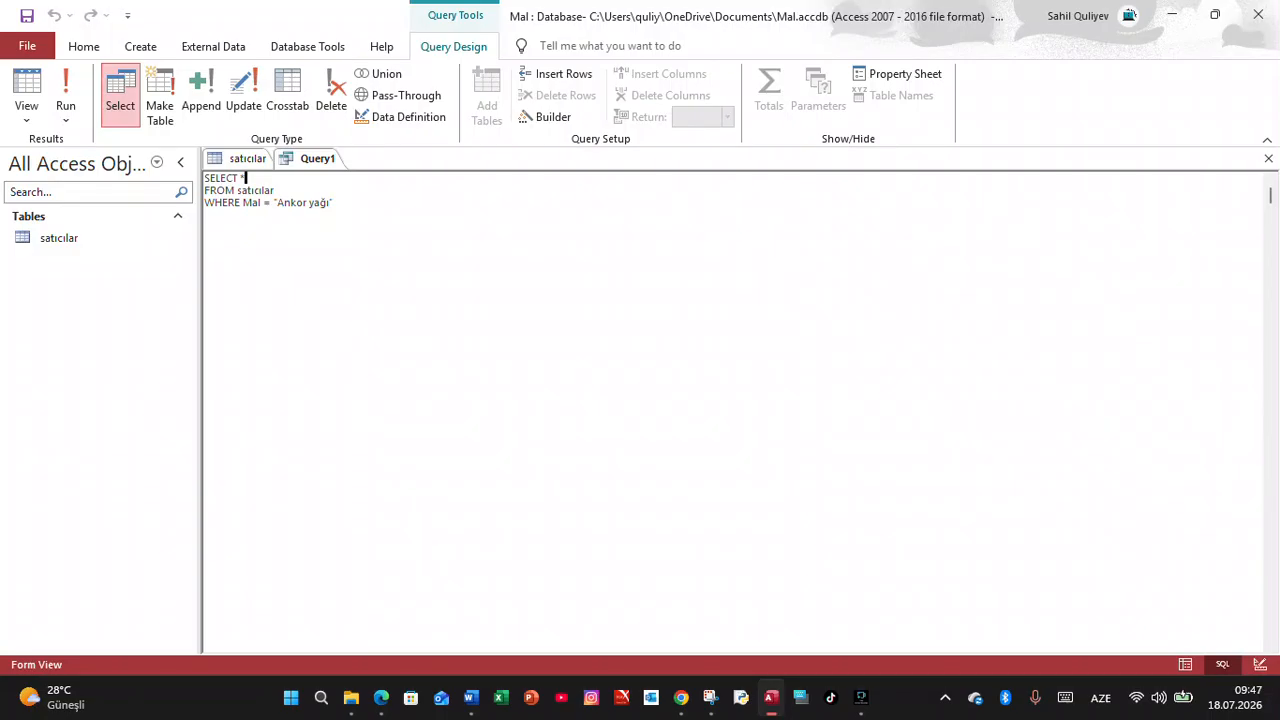
{"action": "key", "text": "BackSpace"}
{"action": "type", "text": "Ma"}
{"action": "type", "text": "l, Sat"}
{"action": "type", "text": "ıcı, "}
{"action": "type", "text": "Qiym"}
{"action": "type", "text": "a"}
{"action": "type", "text": "t, Ta"}
{"action": "type", "text": "rix"}
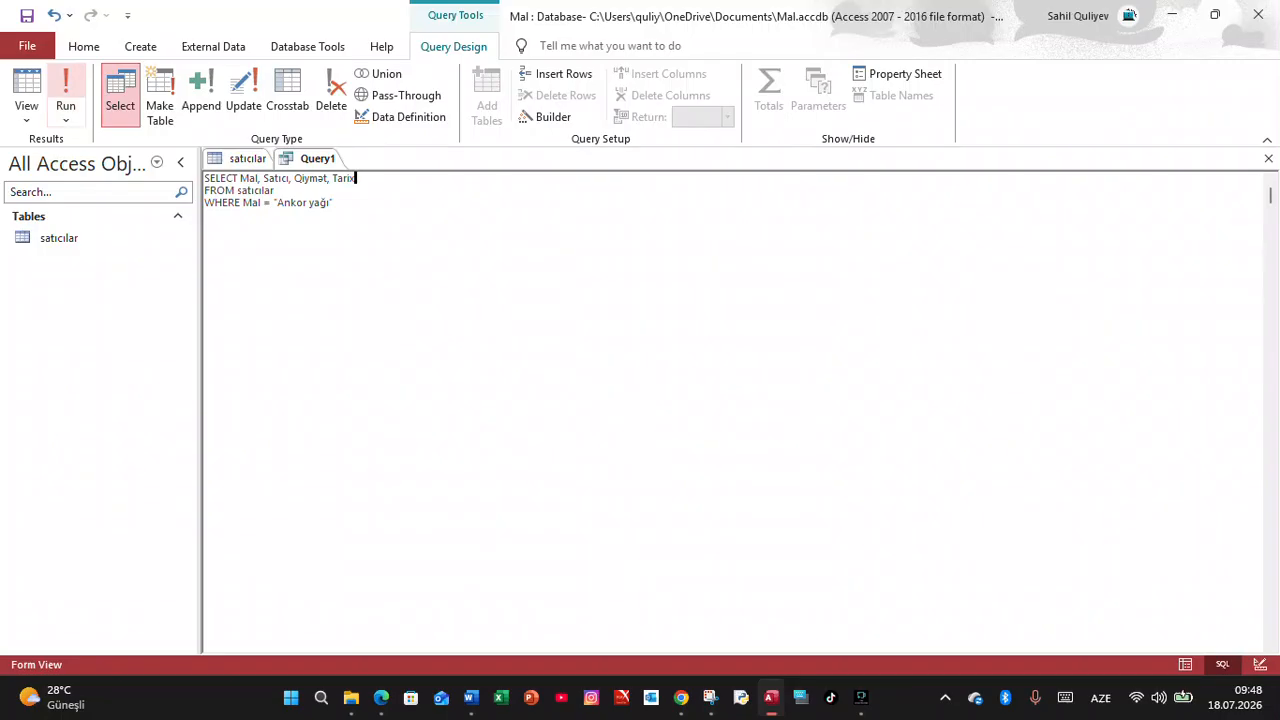
- Run the query with the named columns, compare its column order with the satıcılar table, and rerun it after rechecking the SQL
{"action": "left_click", "coordinate": [65, 95]}
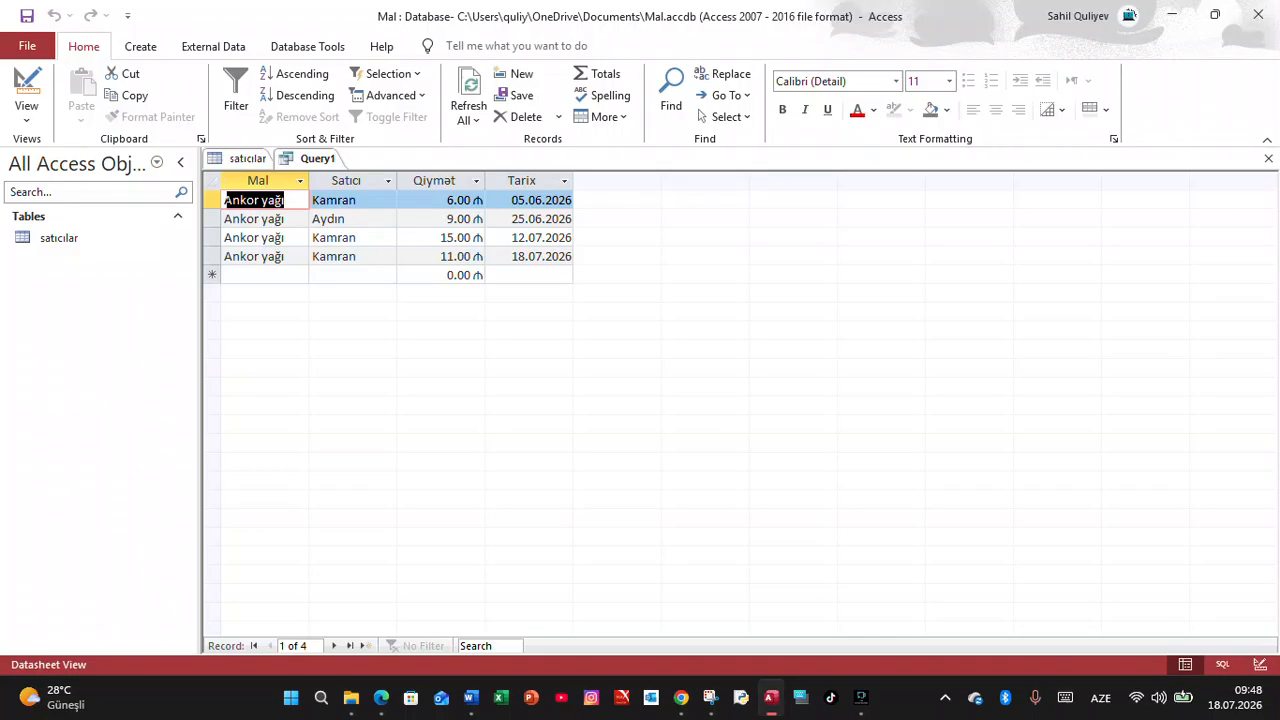
{"action": "left_click", "coordinate": [247, 158]}
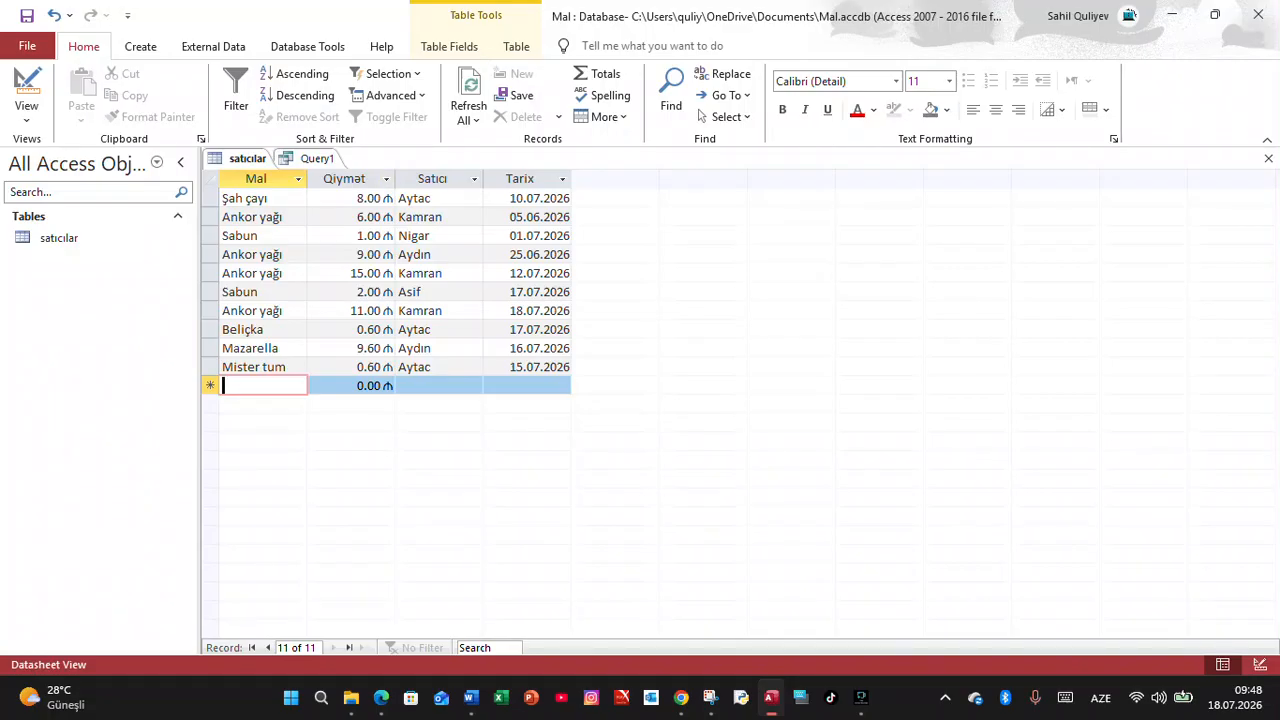
{"action": "left_click", "coordinate": [316, 159]}
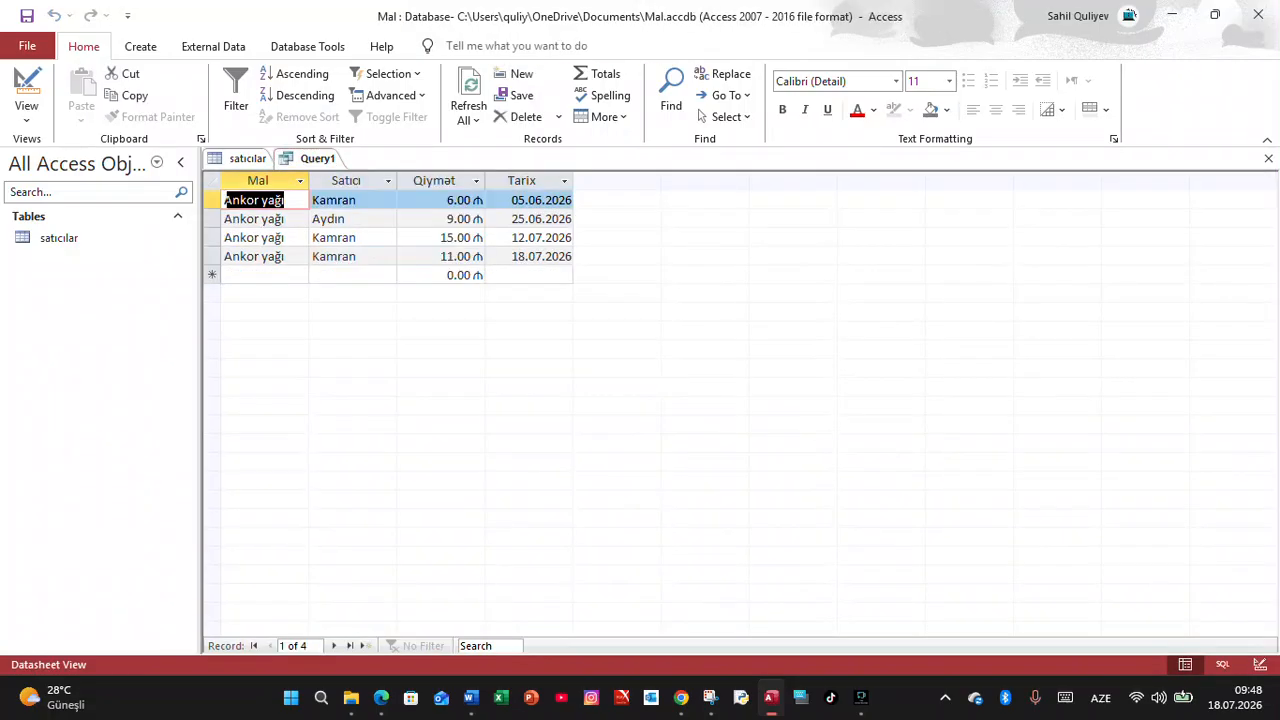
{"action": "left_click", "coordinate": [1222, 665]}
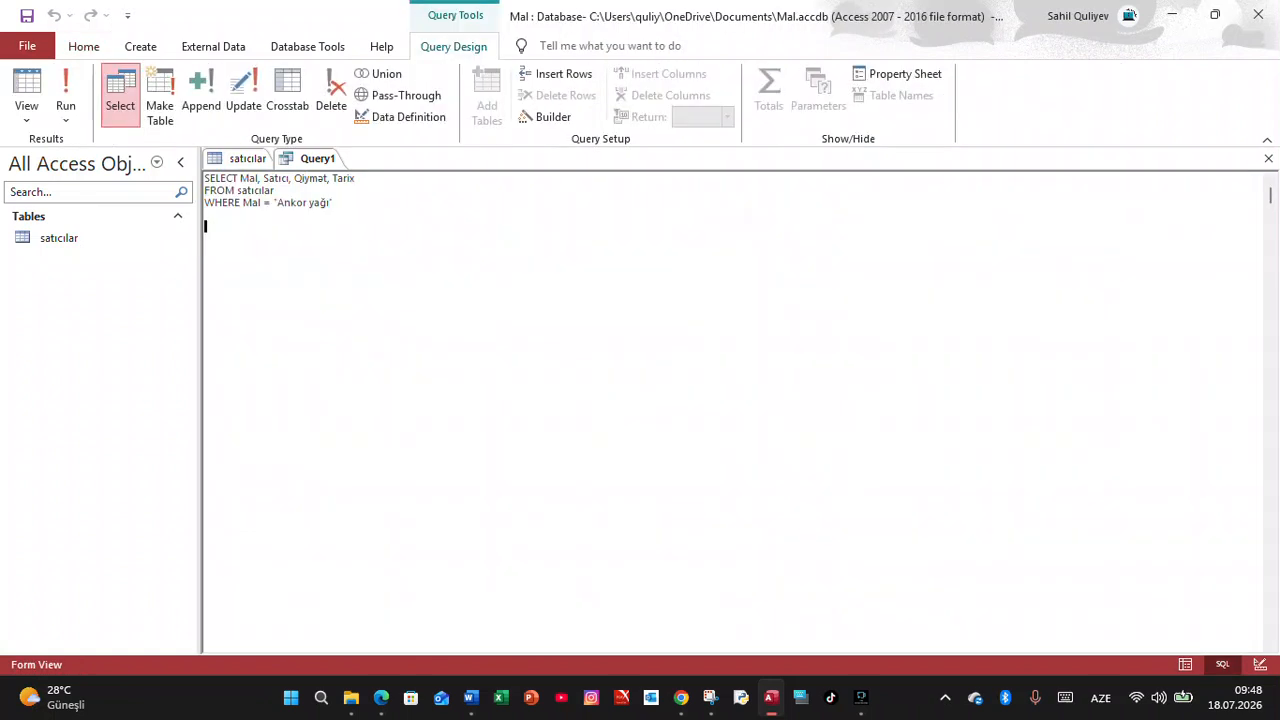
{"action": "left_click", "coordinate": [65, 95]}
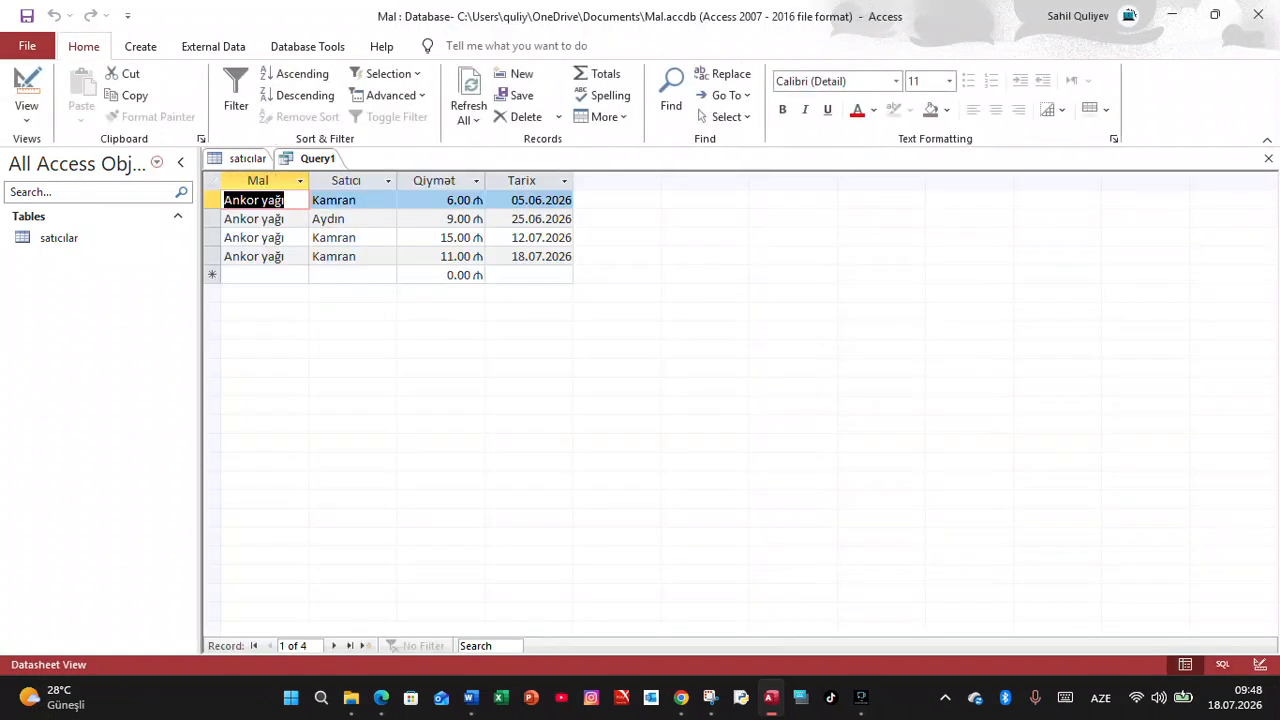